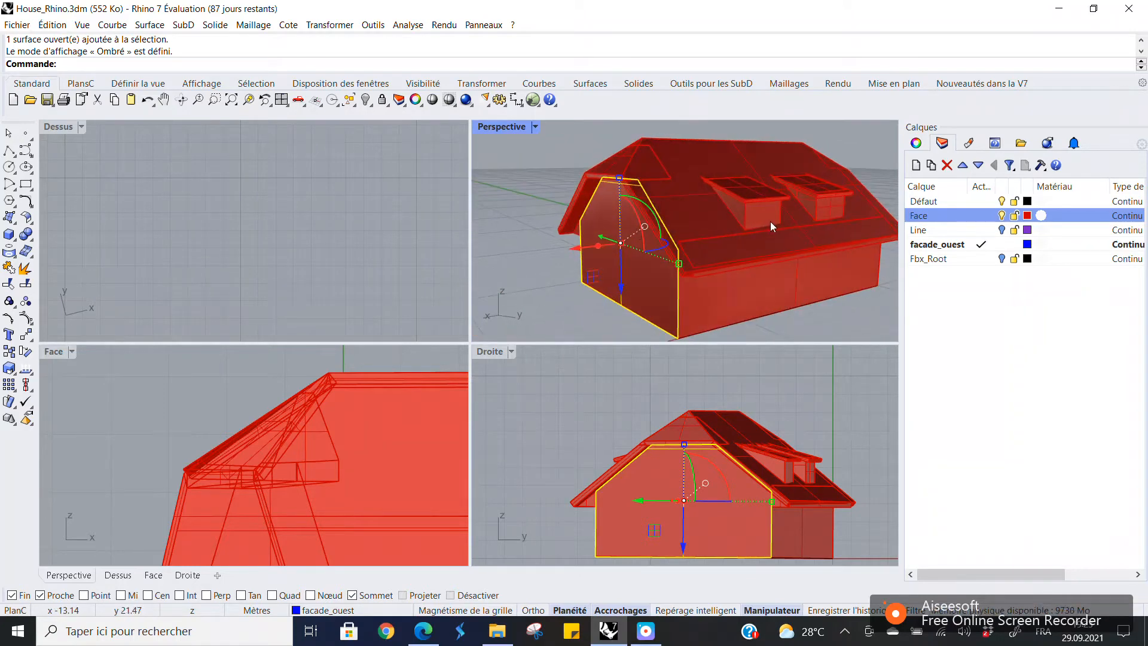
Select individual wall surfaces around the house to identify the west gable wall
scroll(769, 221, "down", 2)
left_click(733, 264)
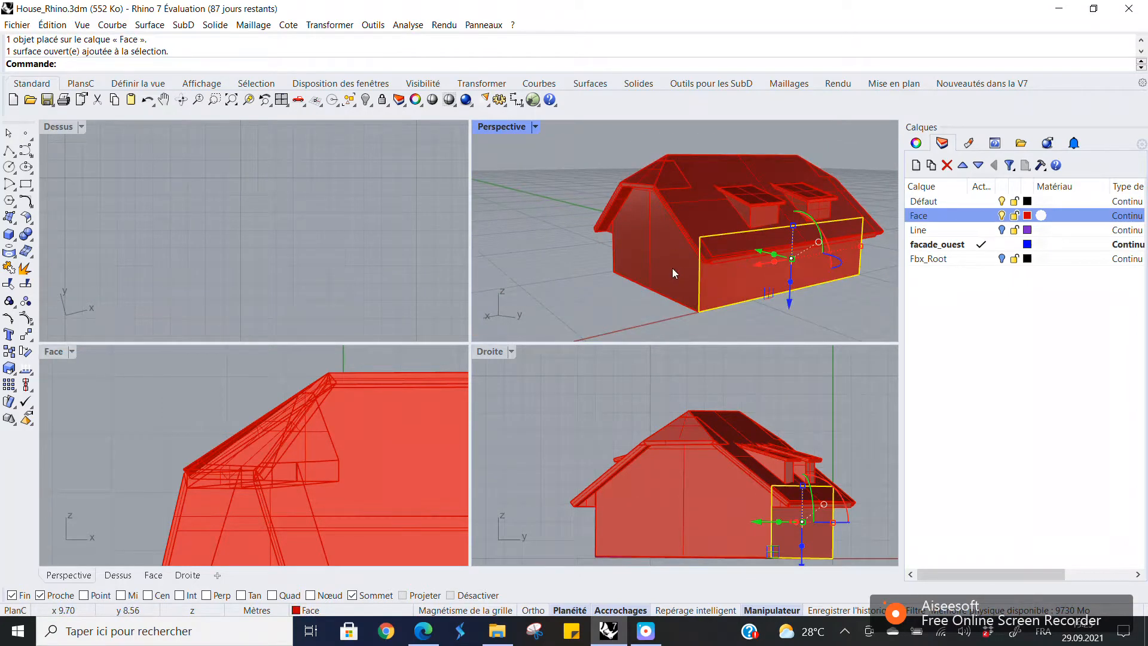
left_click(672, 268)
left_click(705, 216)
left_click(717, 278)
left_click(680, 274)
left_click(697, 218)
right_click_drag(686, 253, 666, 239)
Move the west gable wall surface to the facade_ouest layer
left_click(680, 242)
scroll(232, 166, "down", 10)
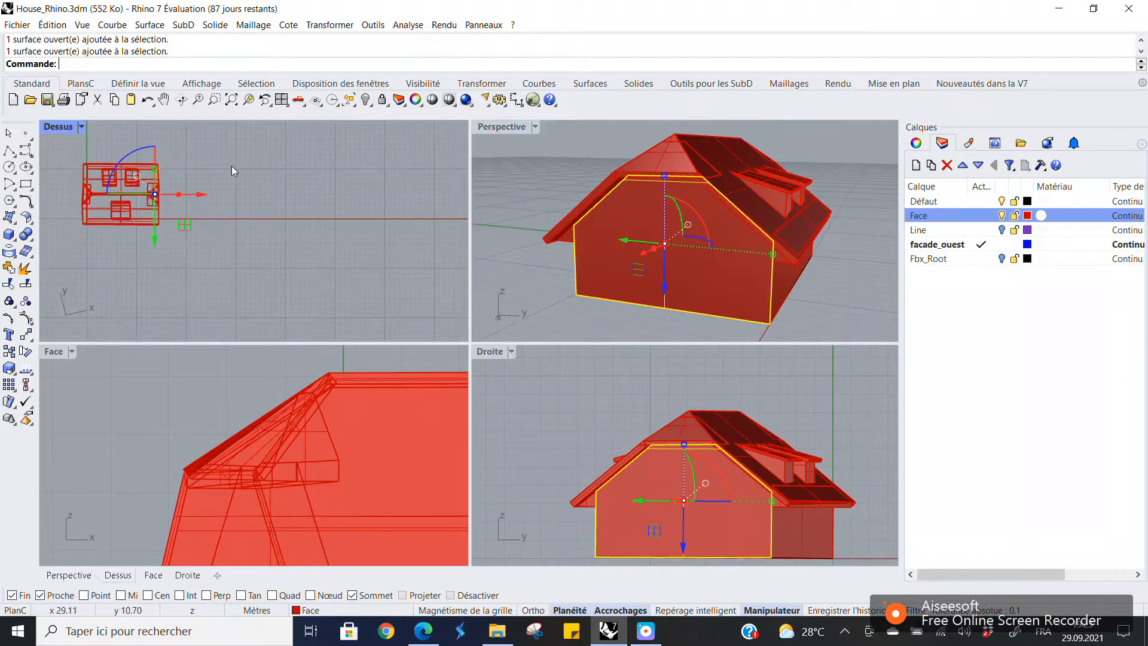
scroll(94, 174, "up", 5)
right_click_drag(787, 271, 706, 247)
right_click_drag(799, 250, 707, 242)
scroll(705, 240, "up", 4)
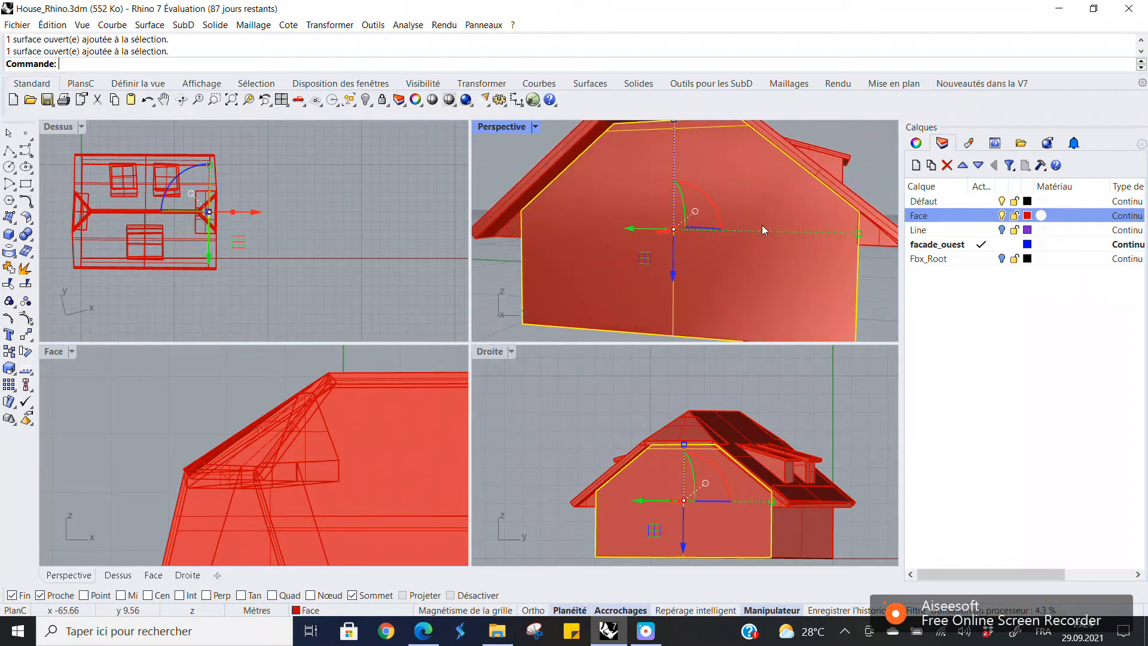
scroll(752, 218, "down", 5)
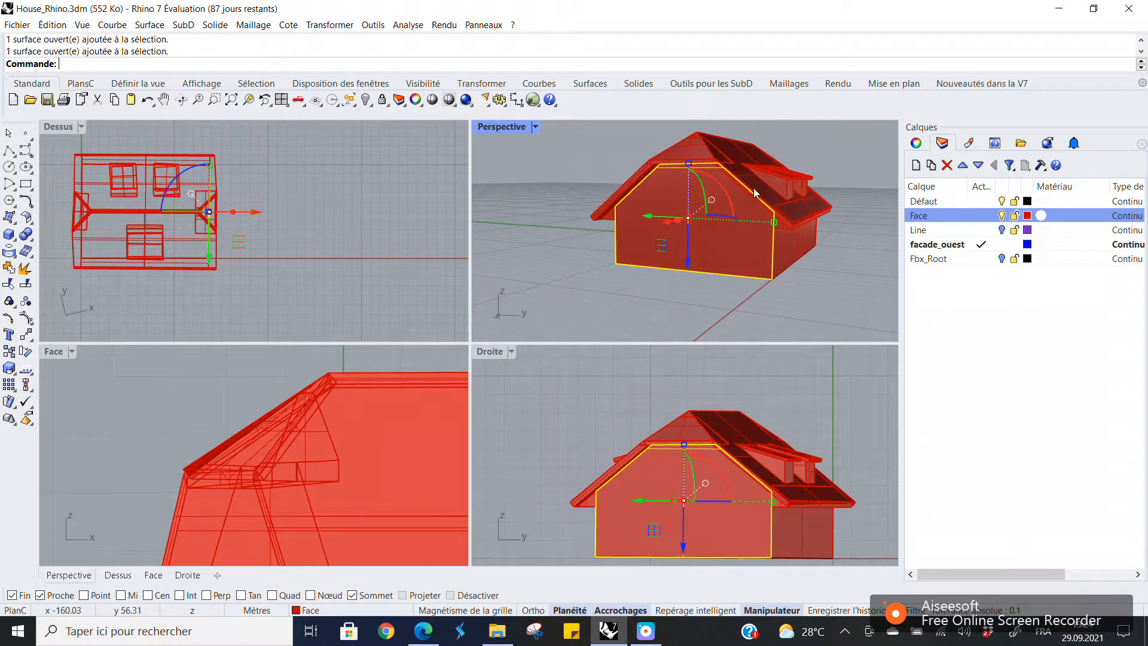
left_click(953, 247)
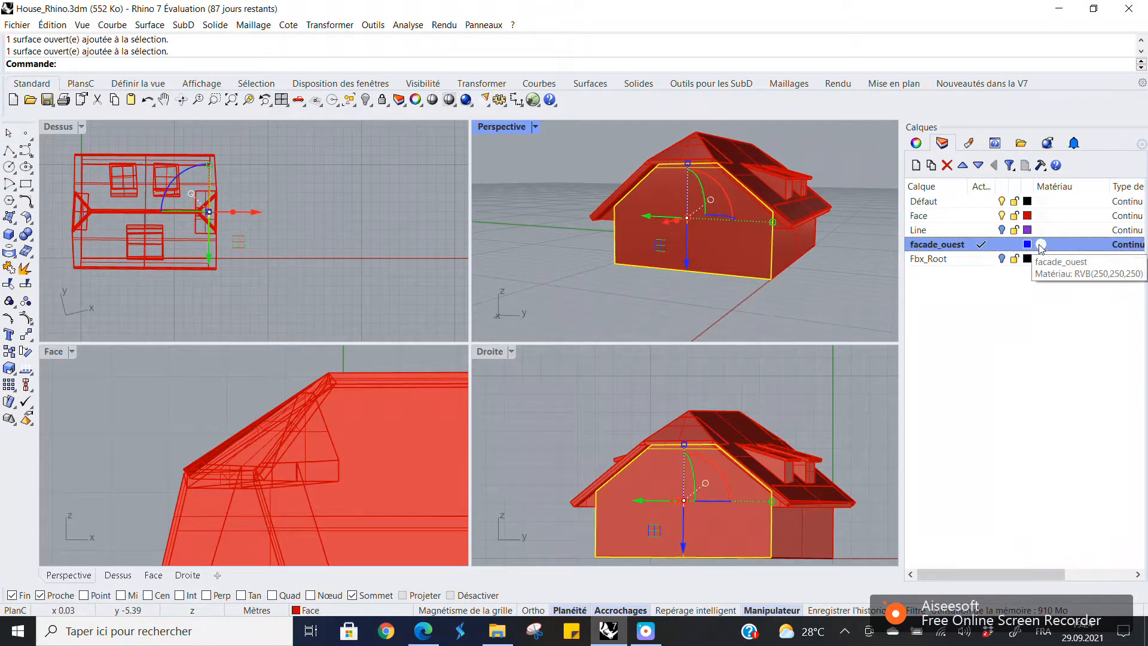
left_click(947, 235)
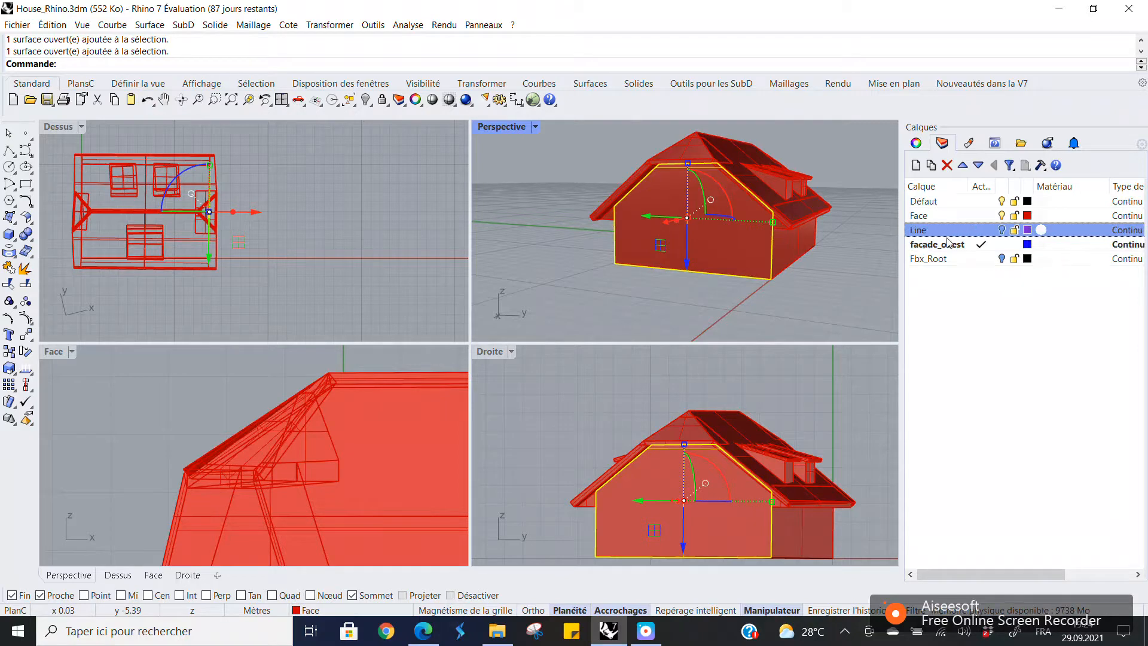
left_click(945, 241)
right_click(947, 244)
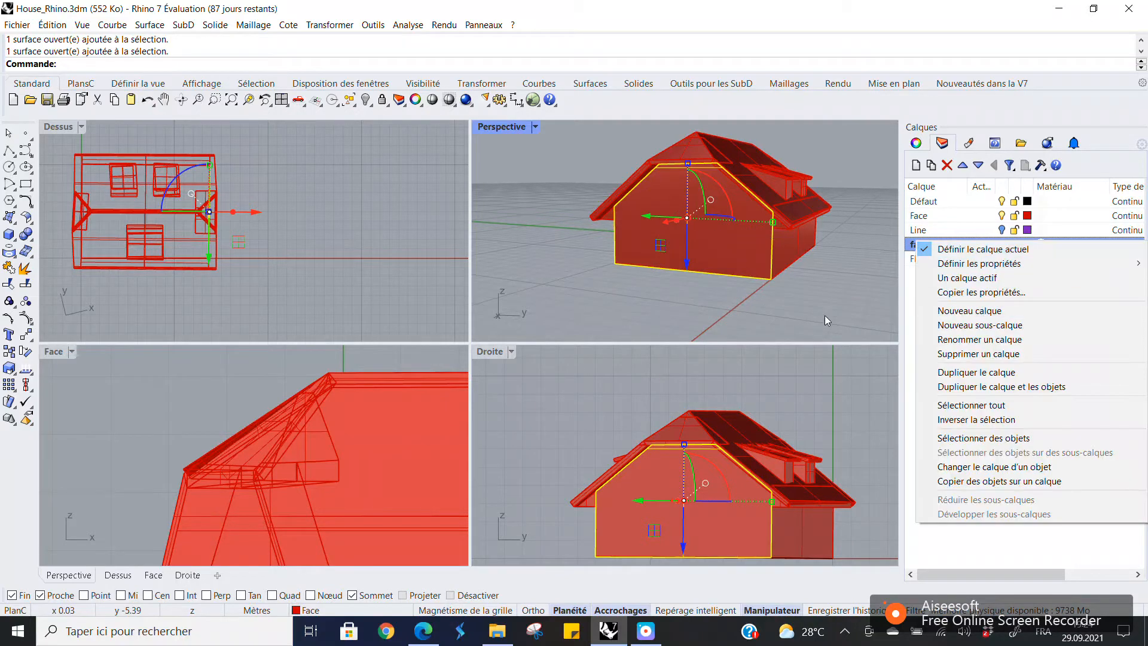
left_click(993, 466)
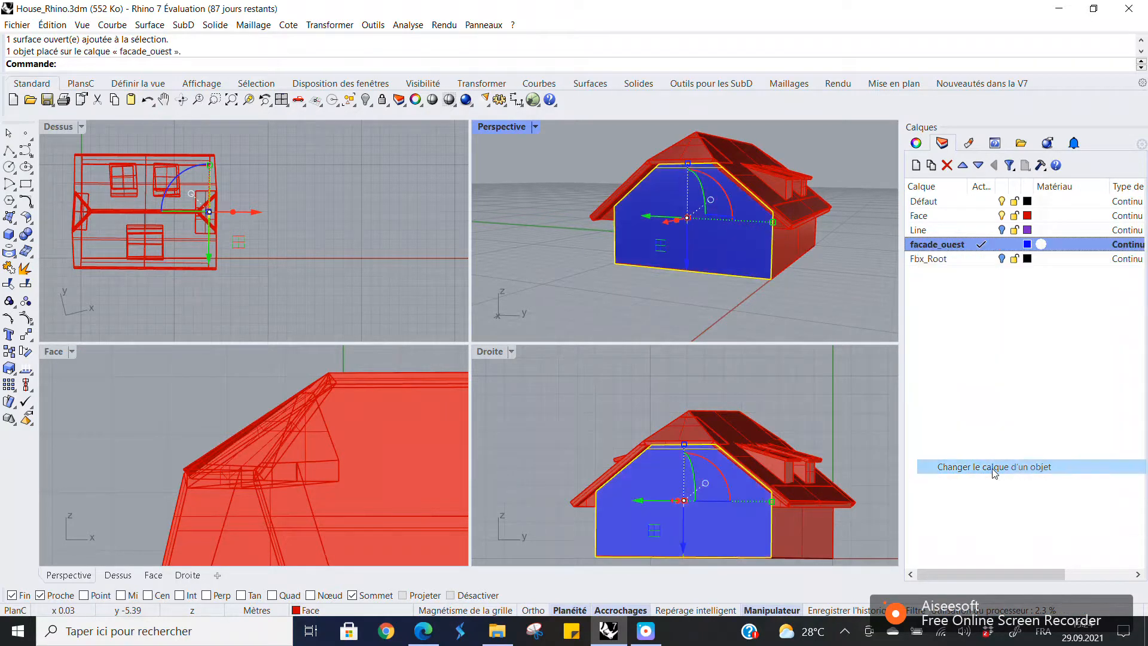
scroll(791, 236, "up", 3)
scroll(792, 237, "down", 3)
Give the facade_ouest layer an Image-type material that uses the photo facade_ouest.JPG
left_click(1042, 244)
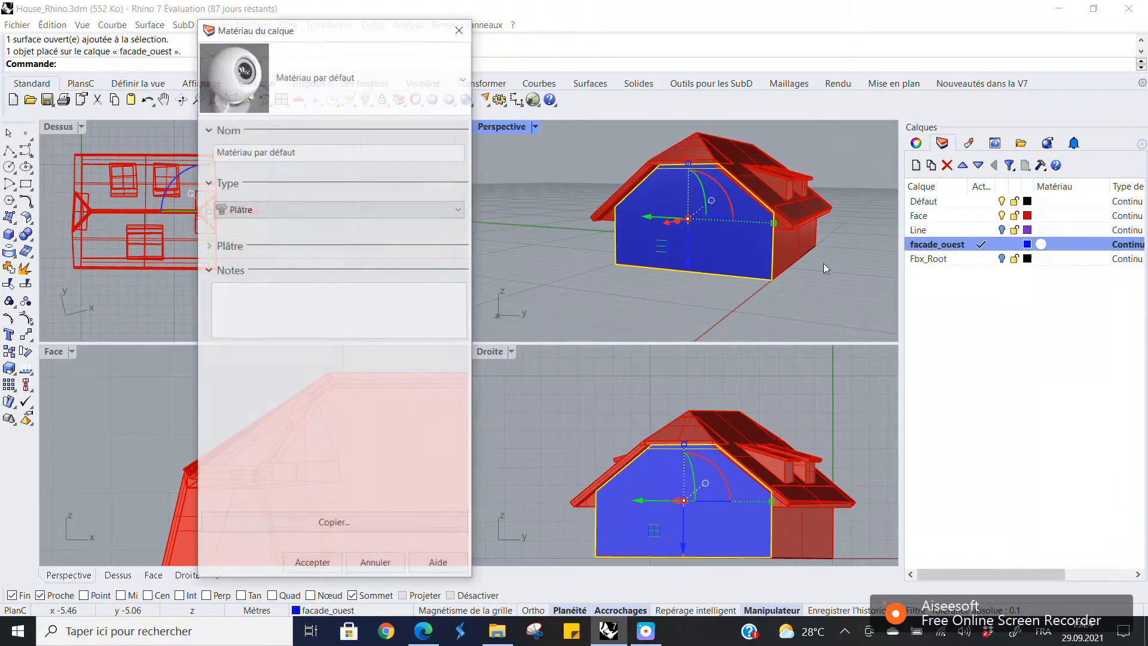
left_click(302, 211)
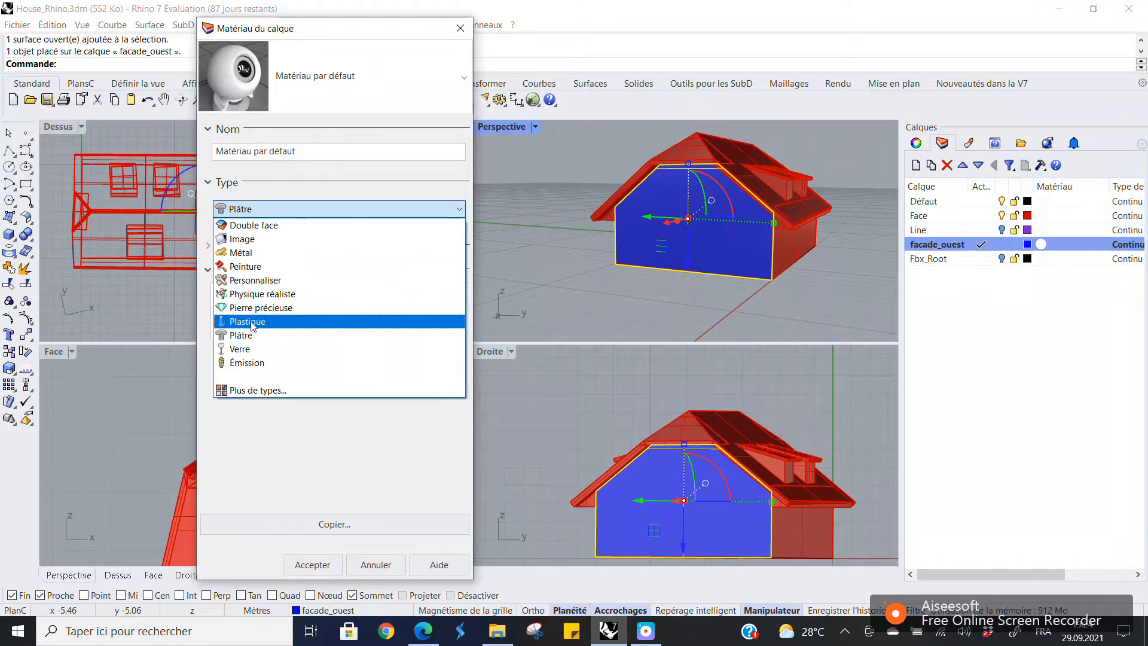
left_click(253, 240)
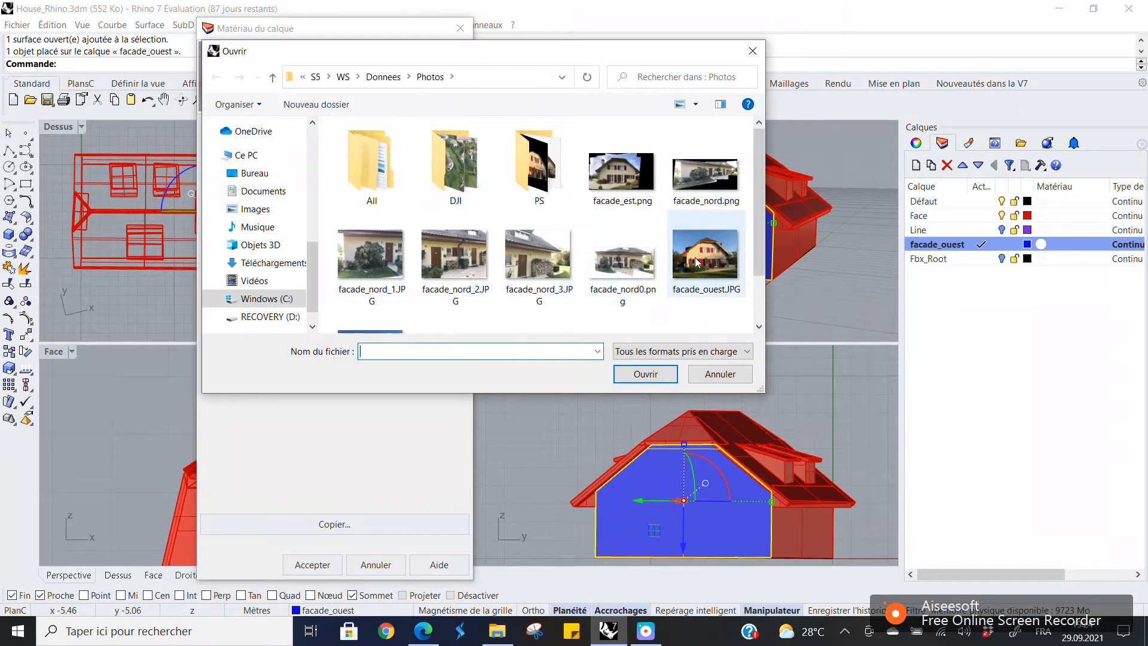
left_click(697, 262)
left_click(646, 374)
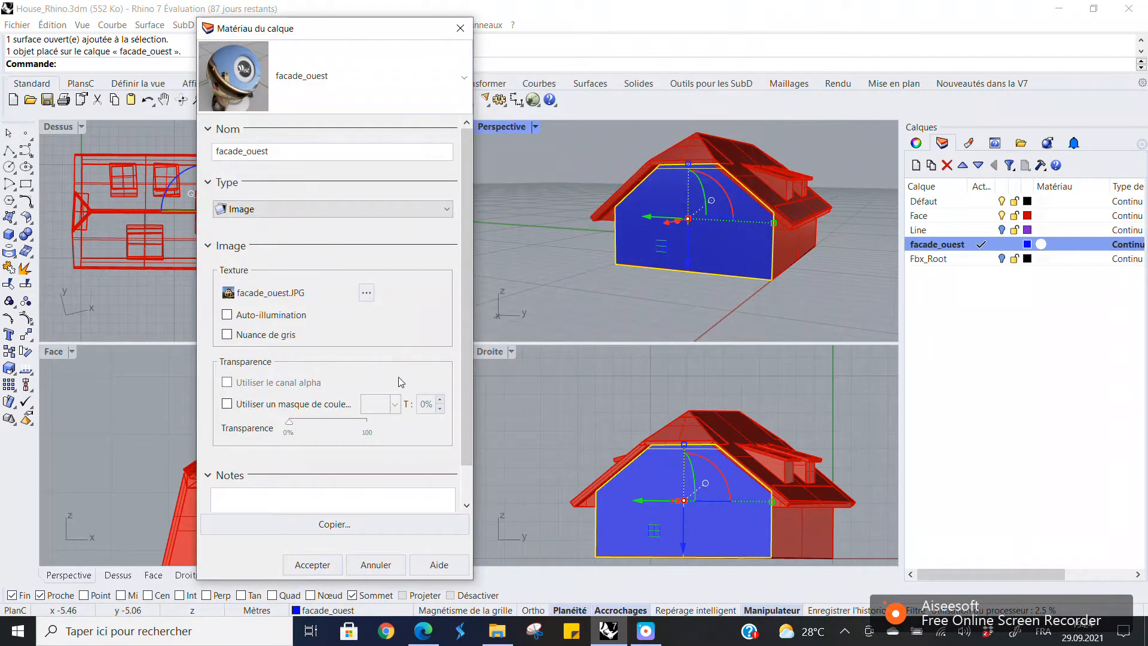
left_click(321, 566)
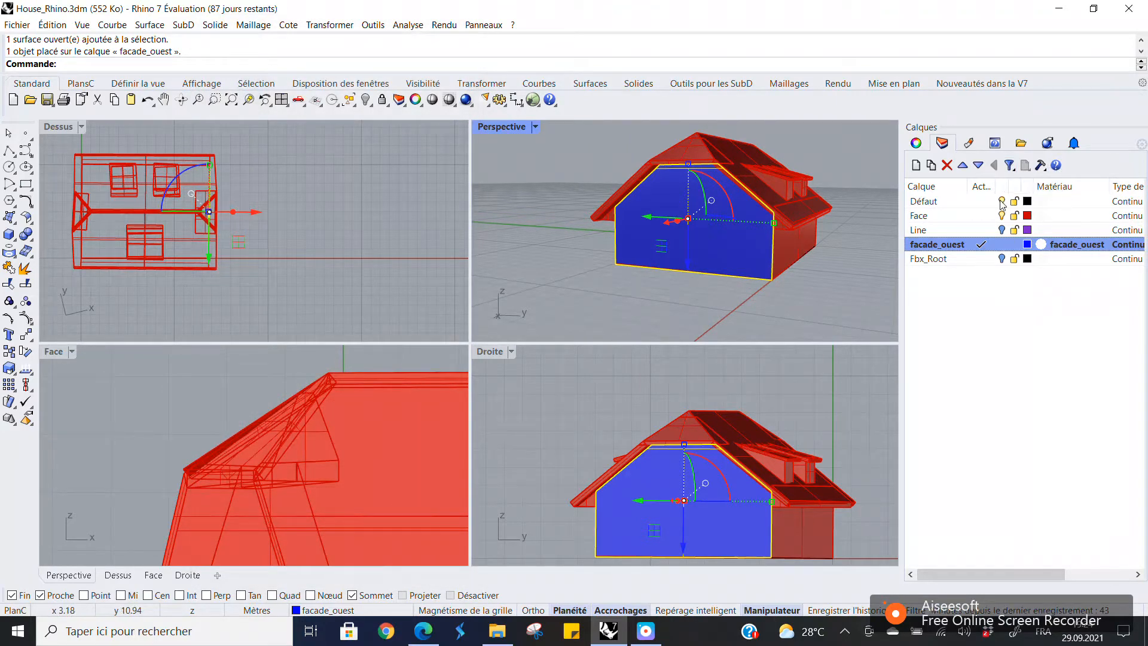
Start the UV editor on the gable wall's texture mapping and draw its editing rectangle beside the house in the Dessus view
left_click(969, 143)
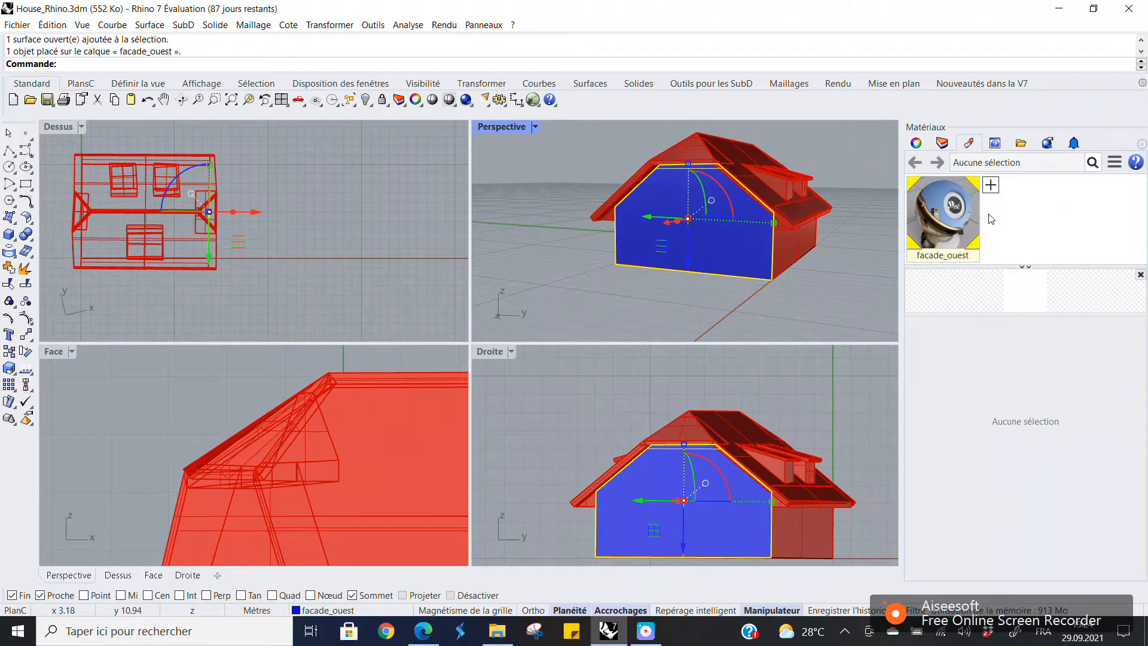
left_click(943, 143)
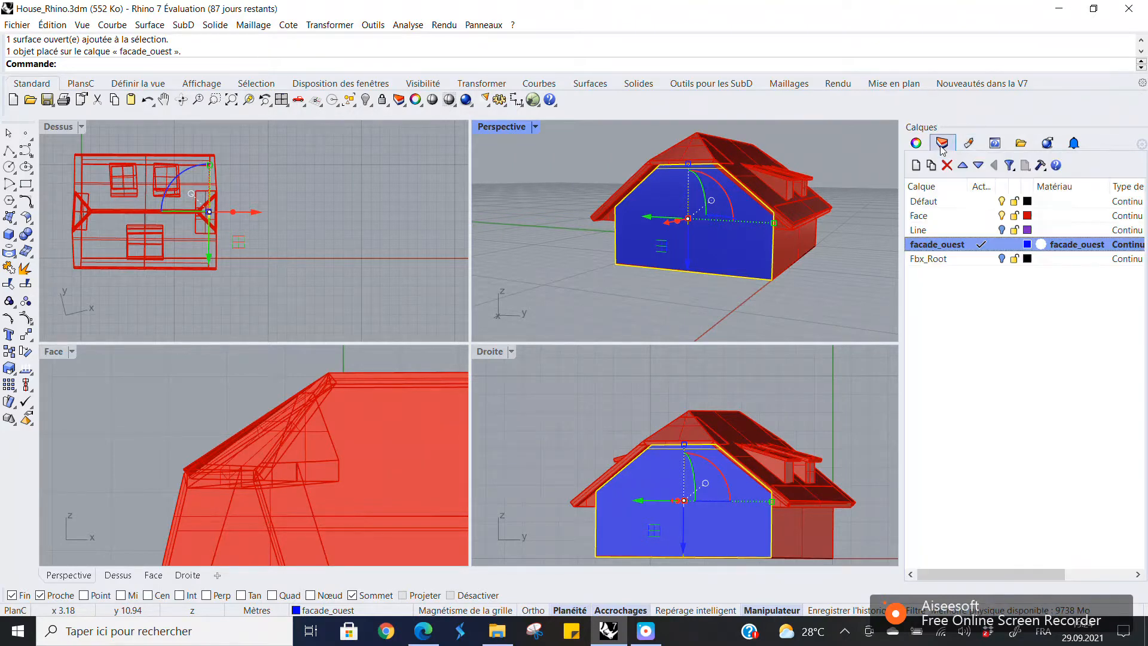
left_click(916, 143)
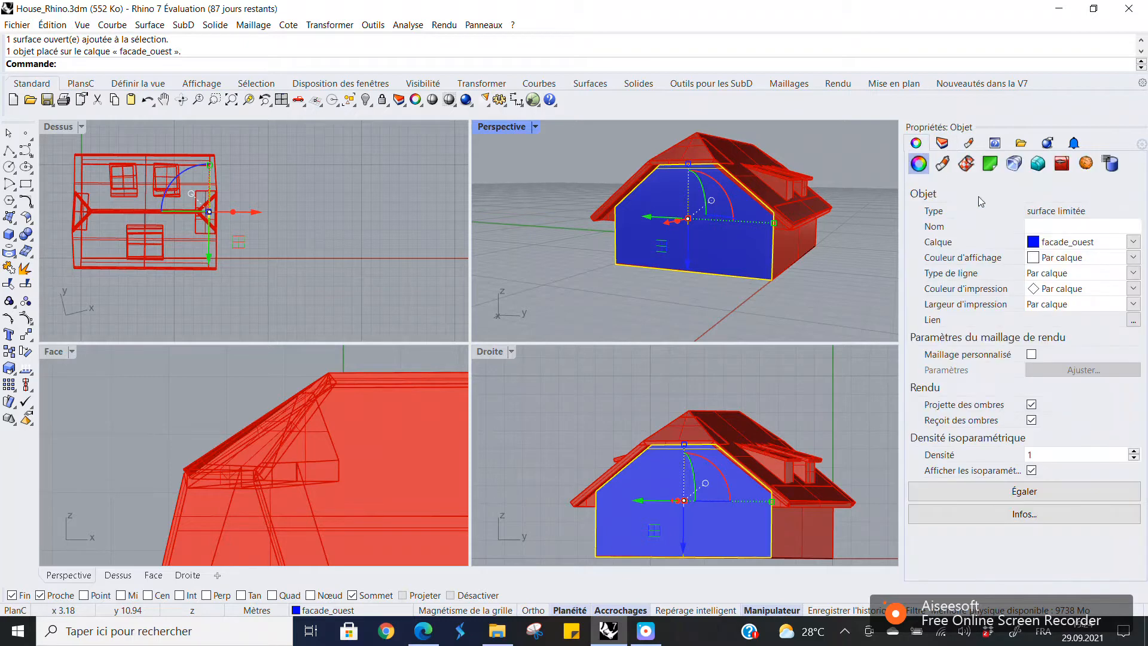
left_click(966, 164)
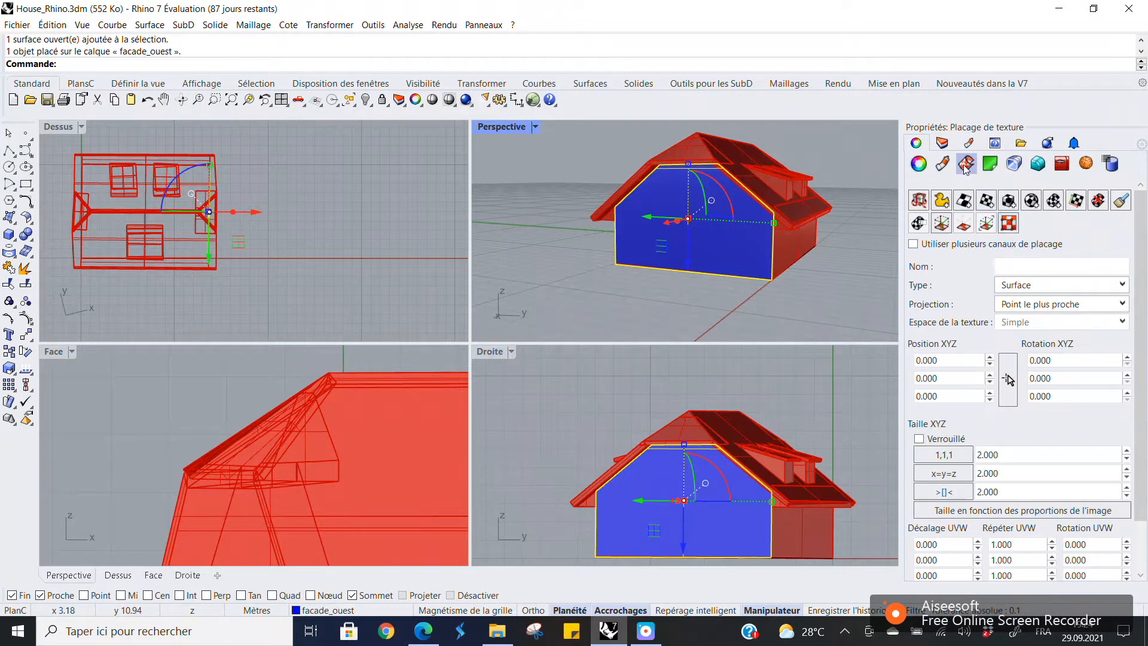
left_click(1009, 223)
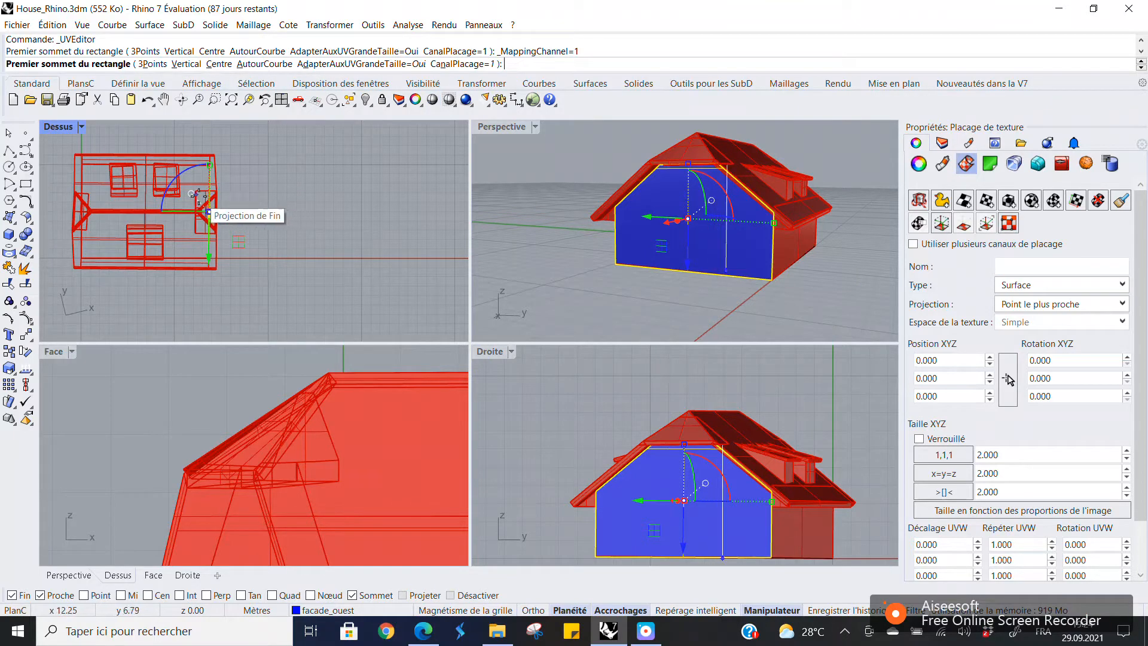
scroll(194, 195, "down", 2)
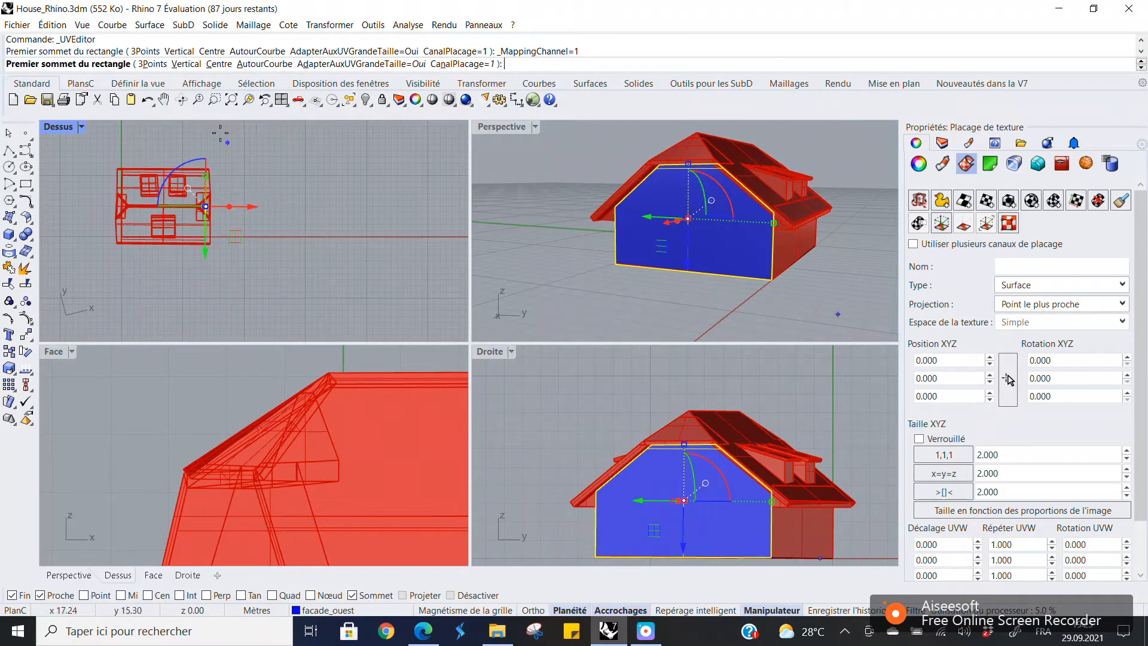
left_click(260, 163)
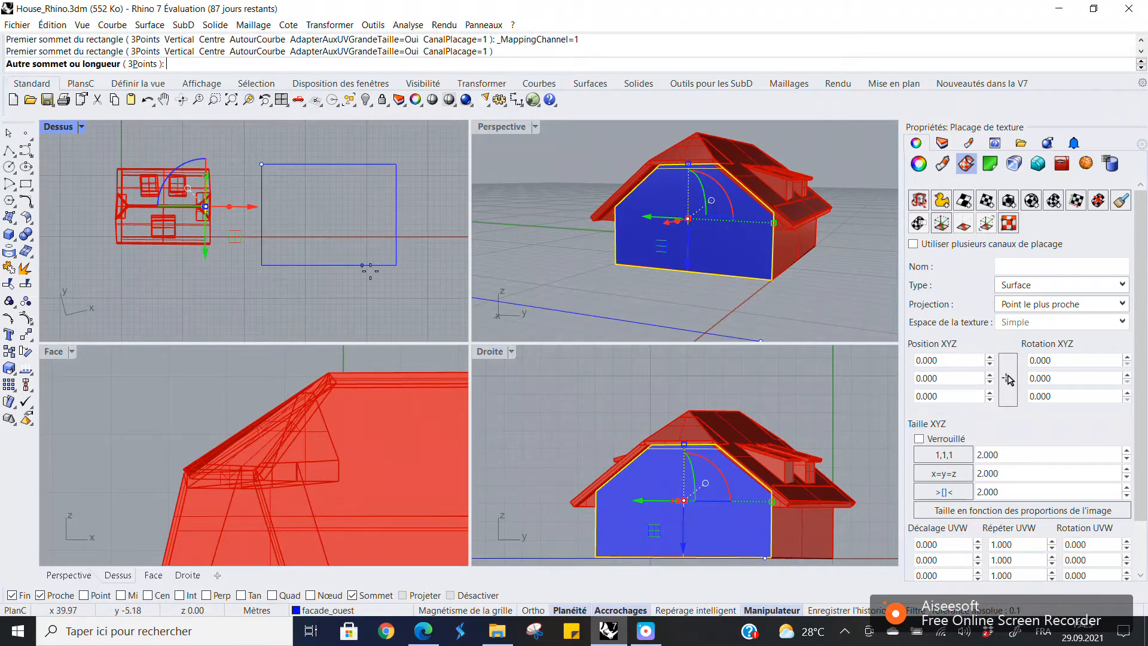
left_click(419, 282)
scroll(193, 233, "down", 4)
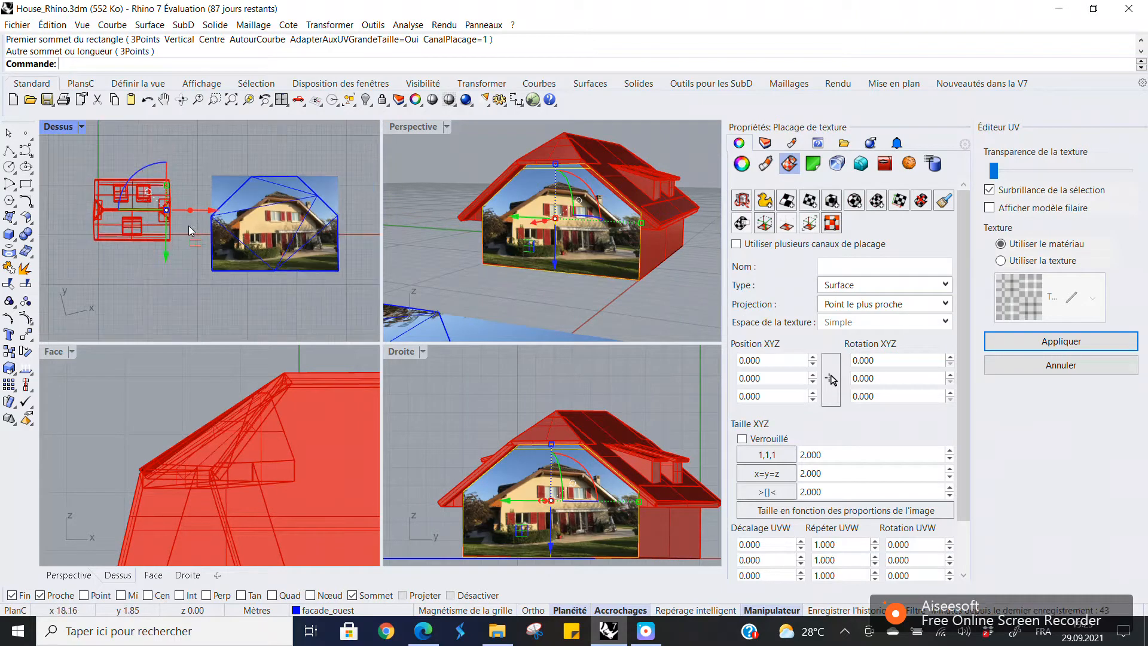
scroll(276, 218, "up", 4)
scroll(307, 210, "up", 2)
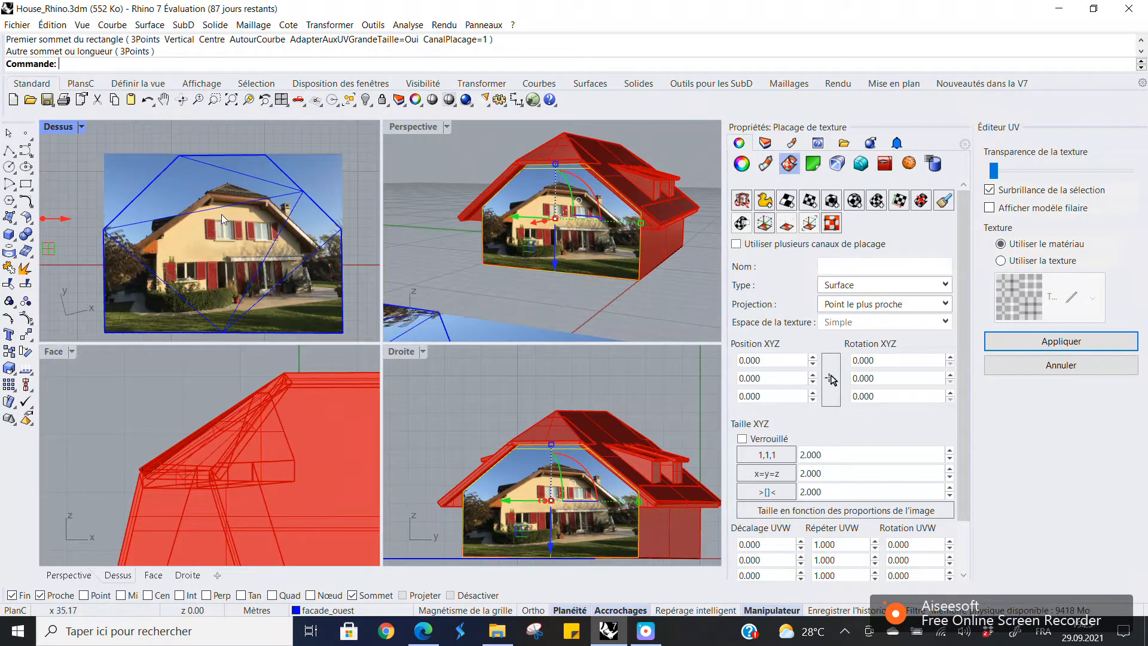
Select the wall's UV mesh over the photo and name the texture mapping Facade_ouest
left_click(159, 174)
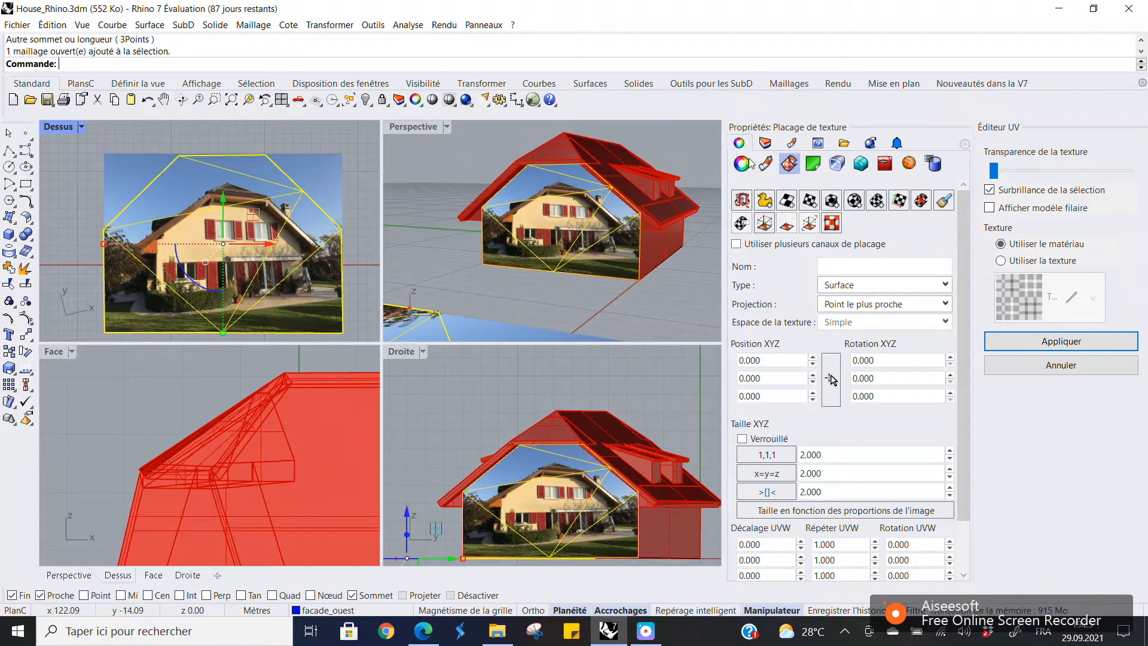
left_click(852, 268)
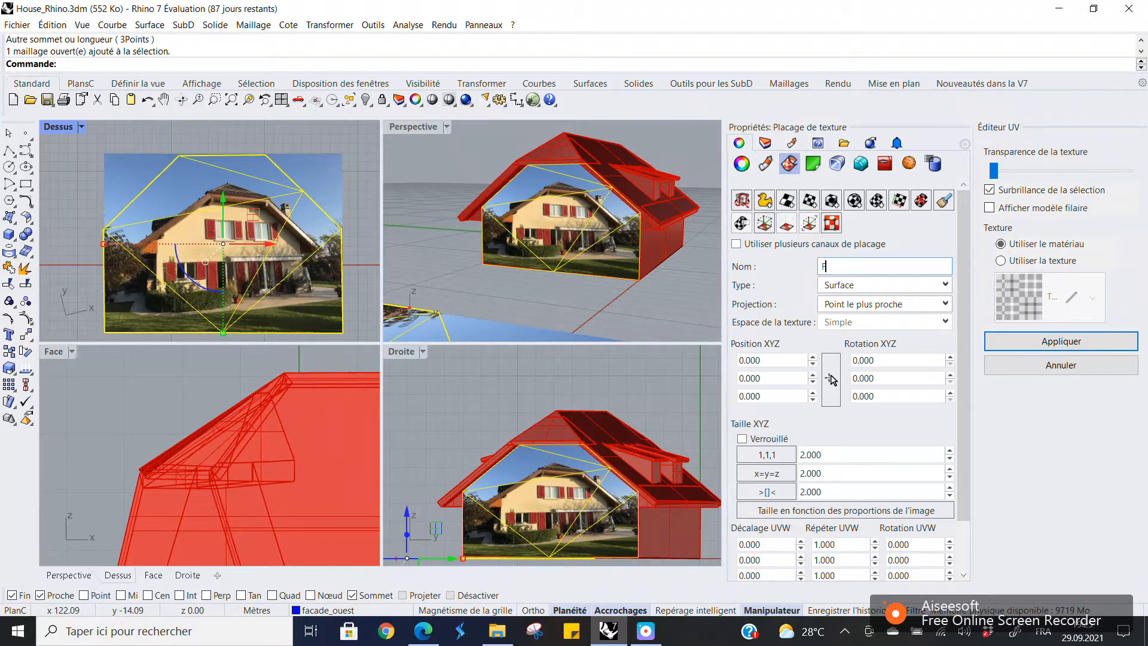
type("Facade_ouest")
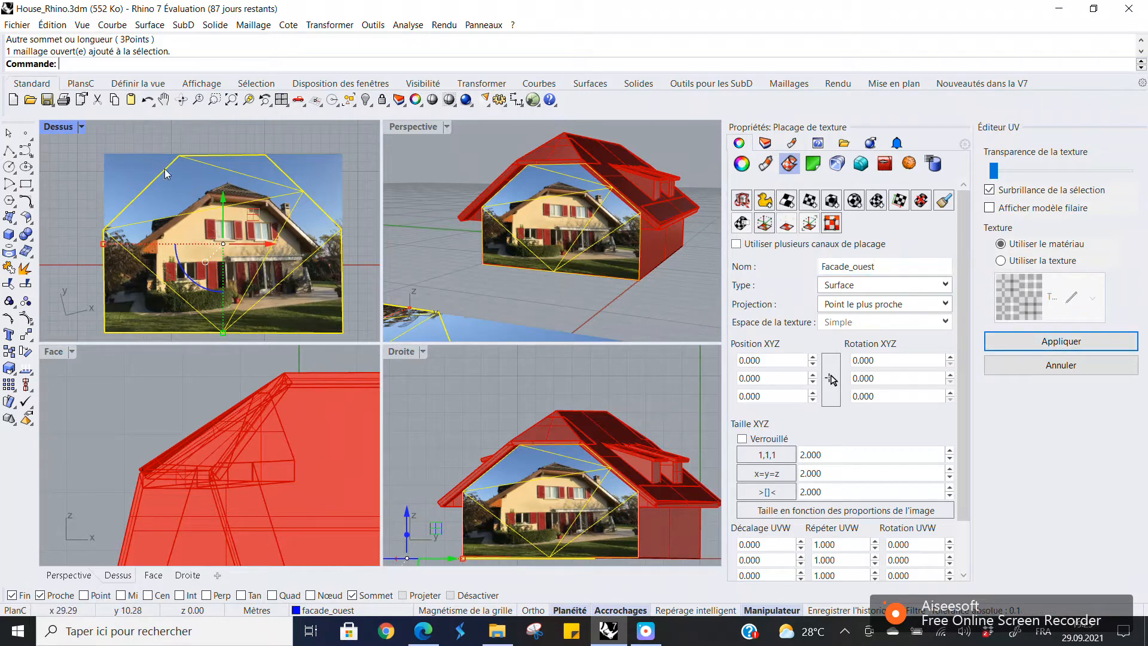
Narrow the UV mesh so it fits more closely around the house in the facade photo
left_click_drag(224, 212, 236, 284)
left_click_drag(155, 239, 137, 240)
scroll(237, 246, "up", 2)
scroll(243, 236, "down", 1)
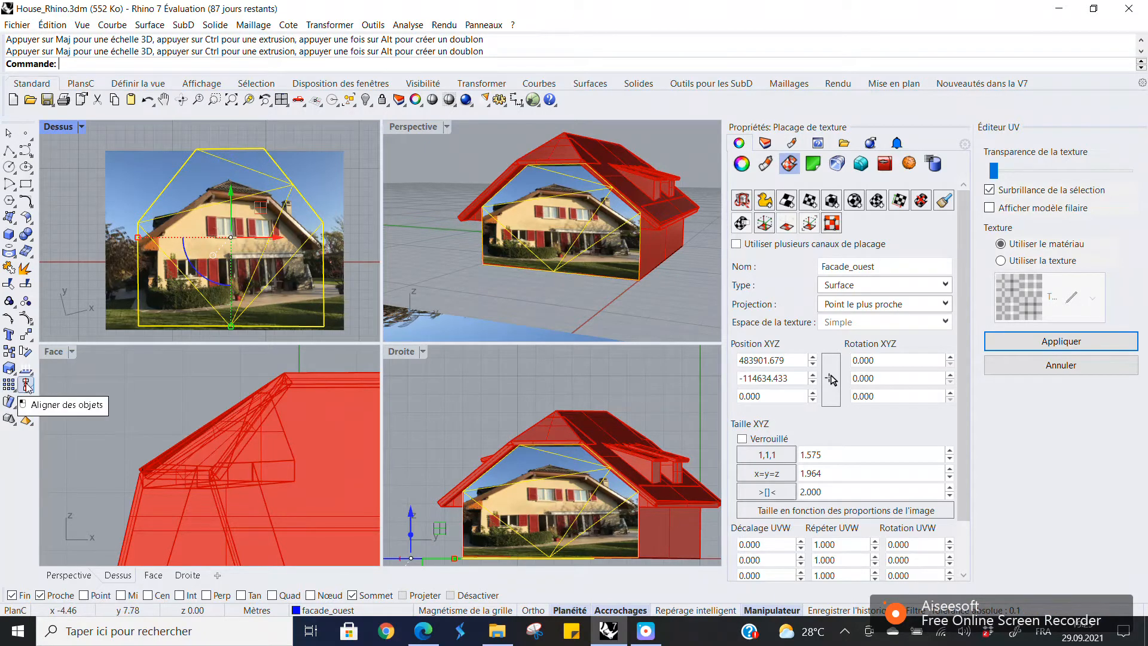
Show the UV mesh's control points and move its upper-left vertex to the wall corner beneath the roof's left beam in the photo
left_click(28, 318)
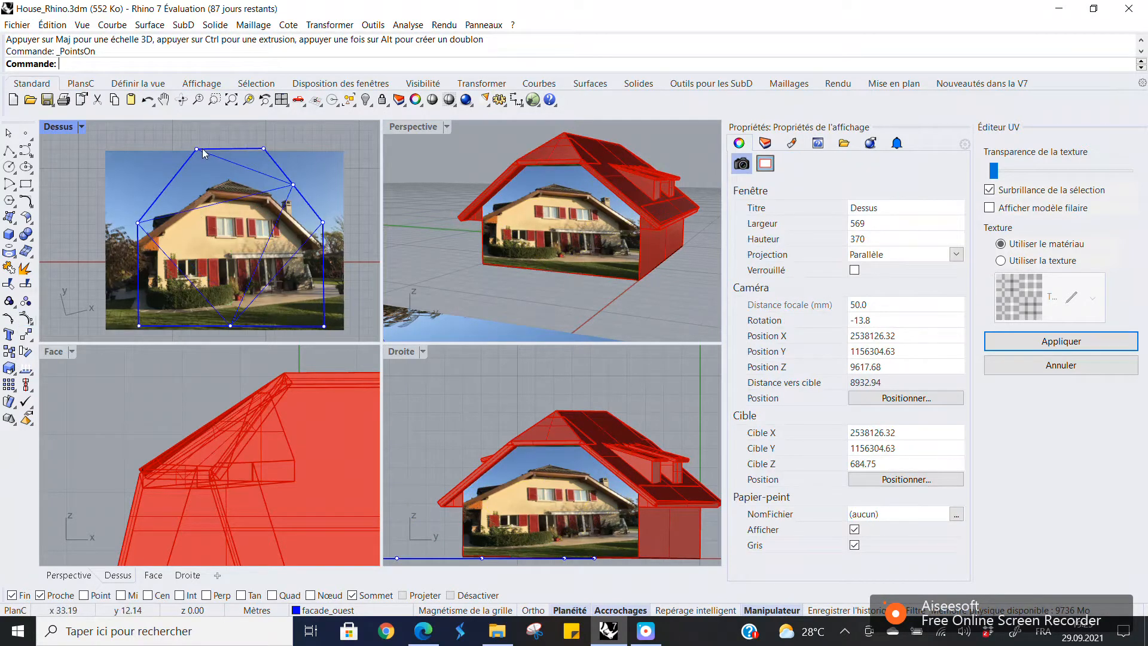
scroll(203, 154, "up", 6)
left_click(193, 151)
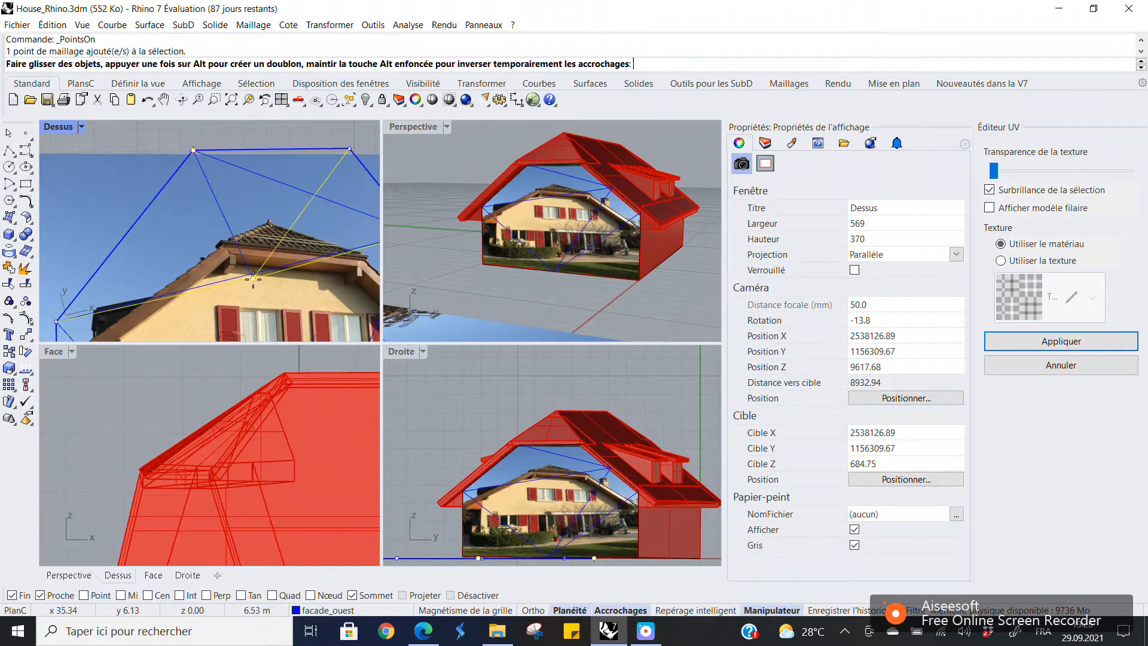
scroll(209, 257, "up", 5)
scroll(220, 256, "up", 2)
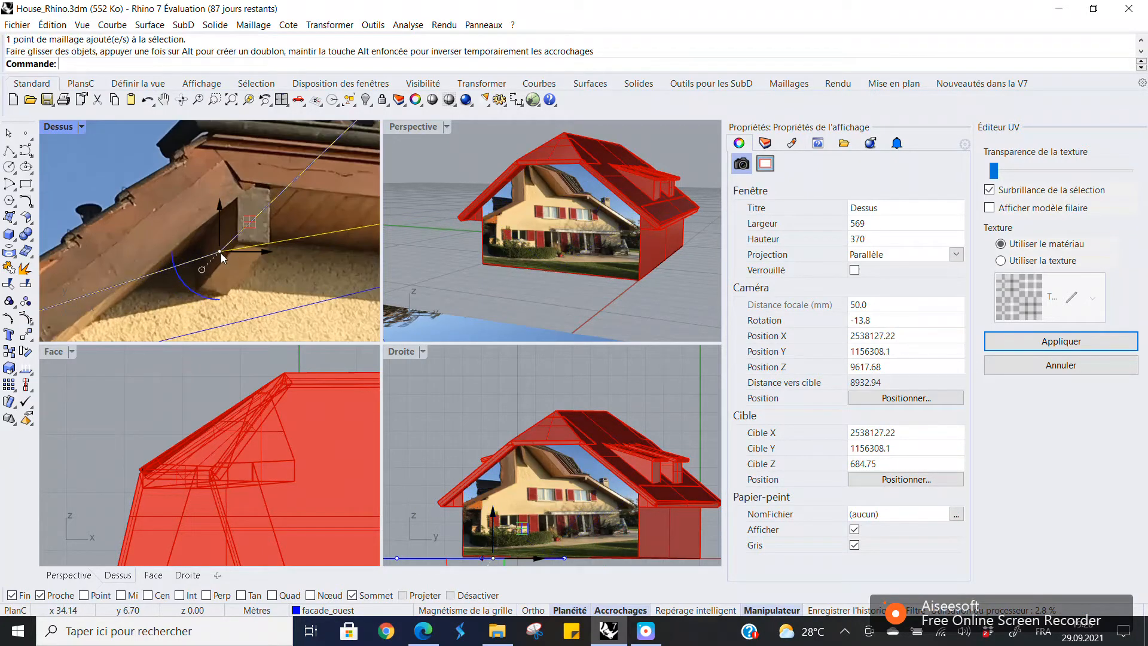
scroll(228, 234, "down", 6)
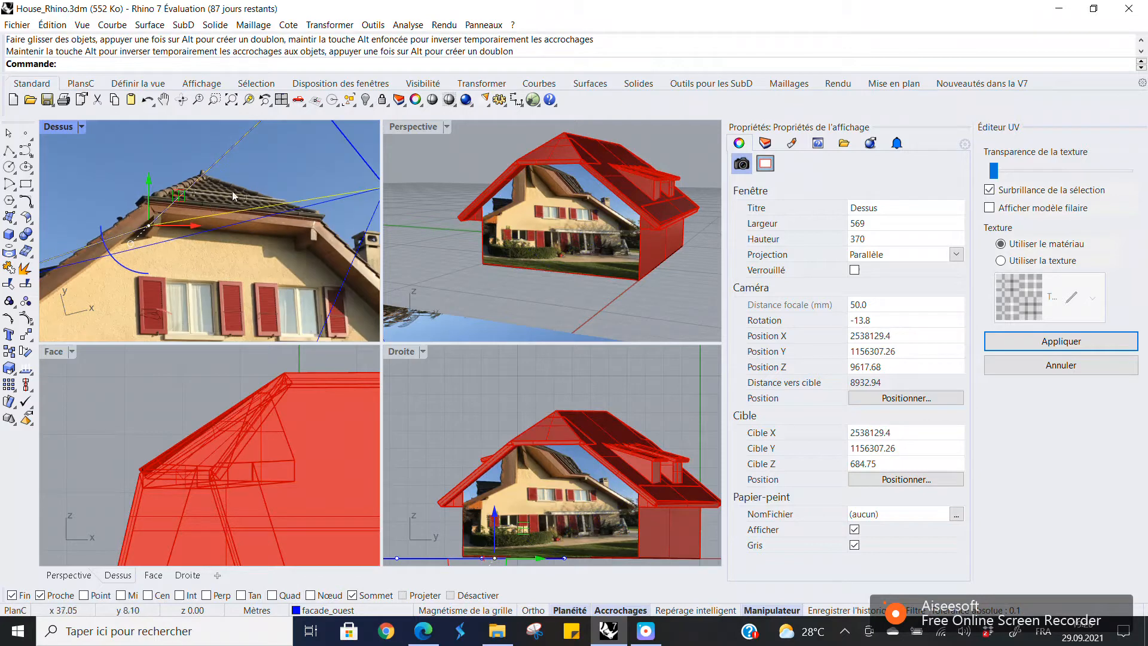
Move the UV mesh's upper-right vertex to the wall corner beneath the roof's right beam in the photo
left_click(263, 144)
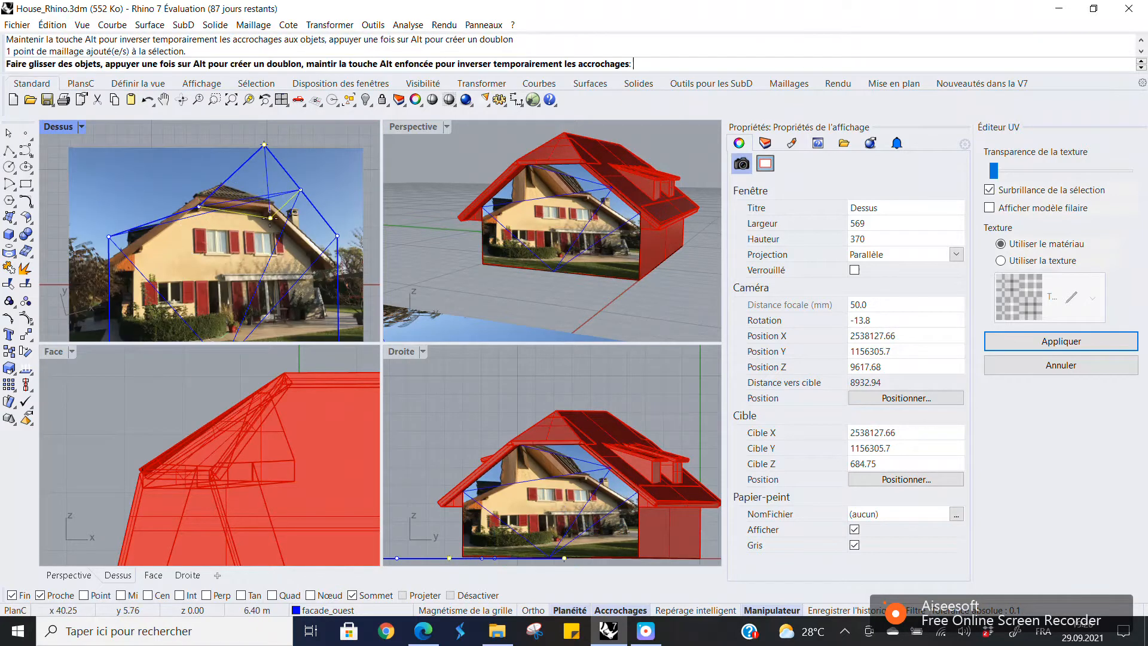
scroll(269, 223, "up", 5)
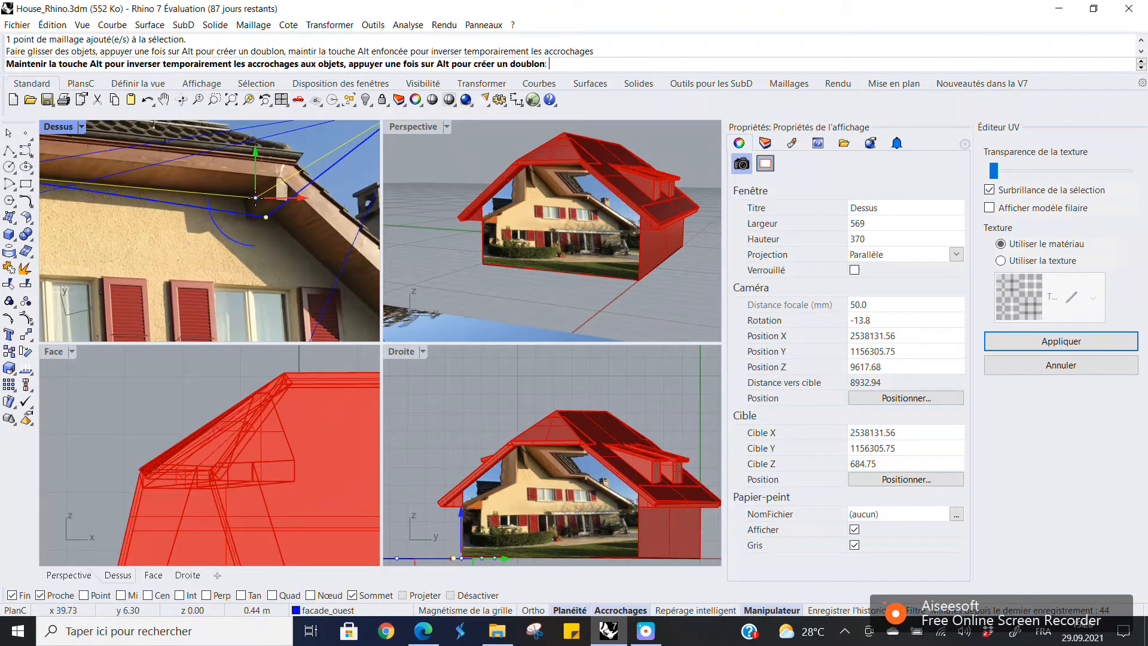
scroll(240, 148, "down", 5)
Move the UV mesh's middle sloping-edge vertex and right eave vertex onto the wall's edge under the right roof slope in the photo
left_click(266, 134)
scroll(237, 205, "up", 5)
left_click_drag(237, 209, 160, 144)
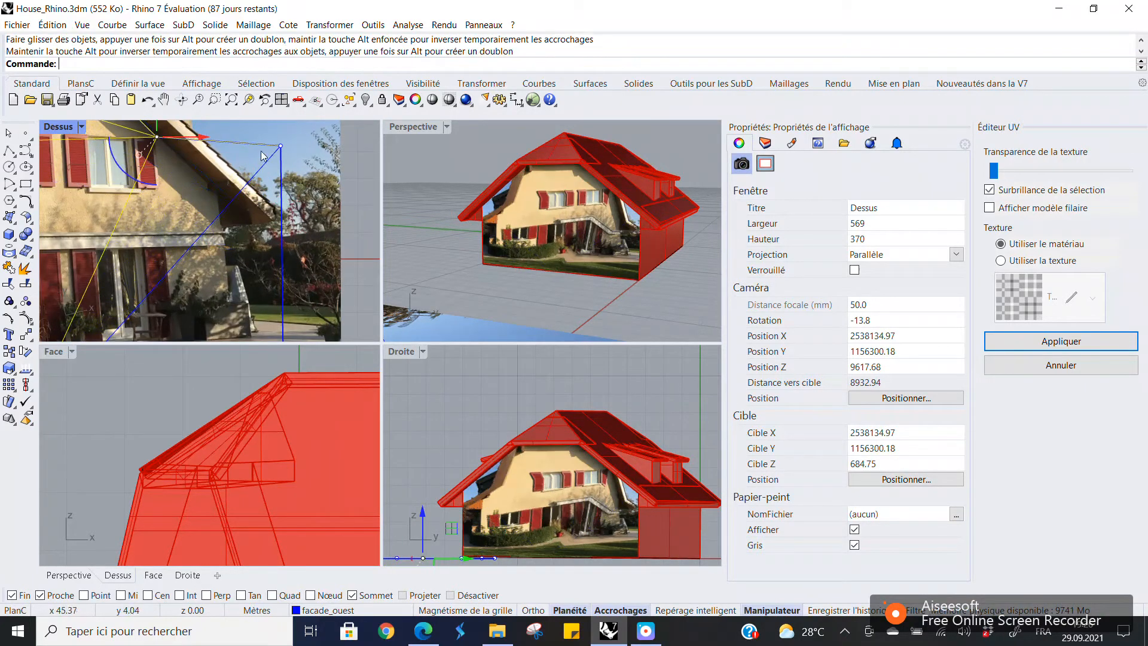
left_click_drag(280, 147, 218, 190)
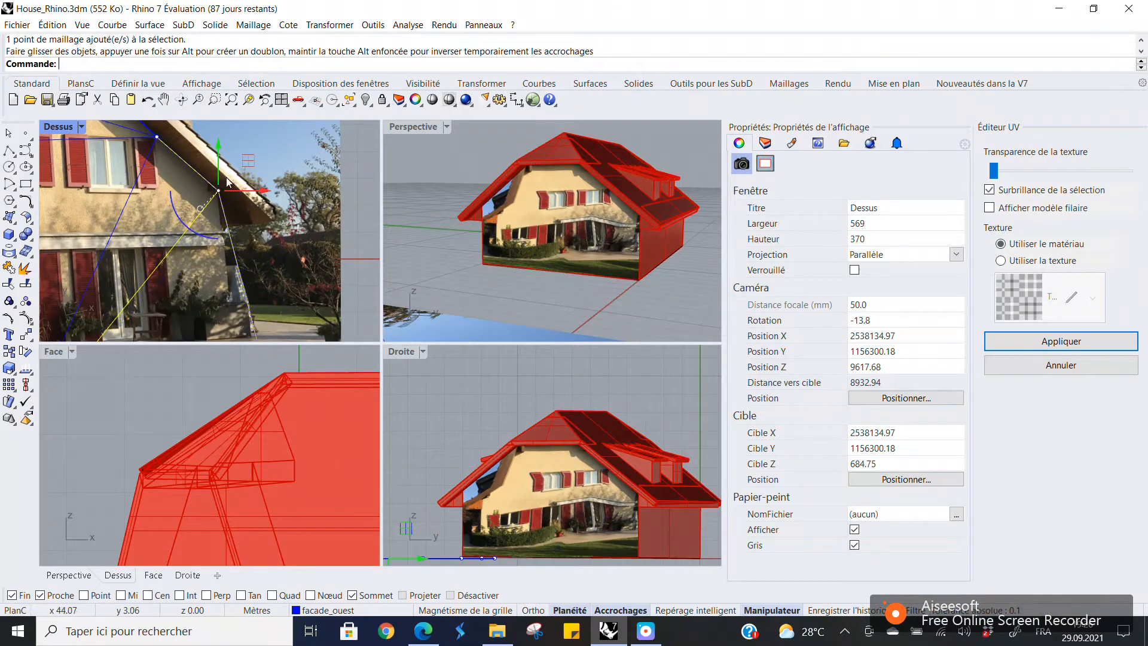
scroll(228, 181, "up", 3)
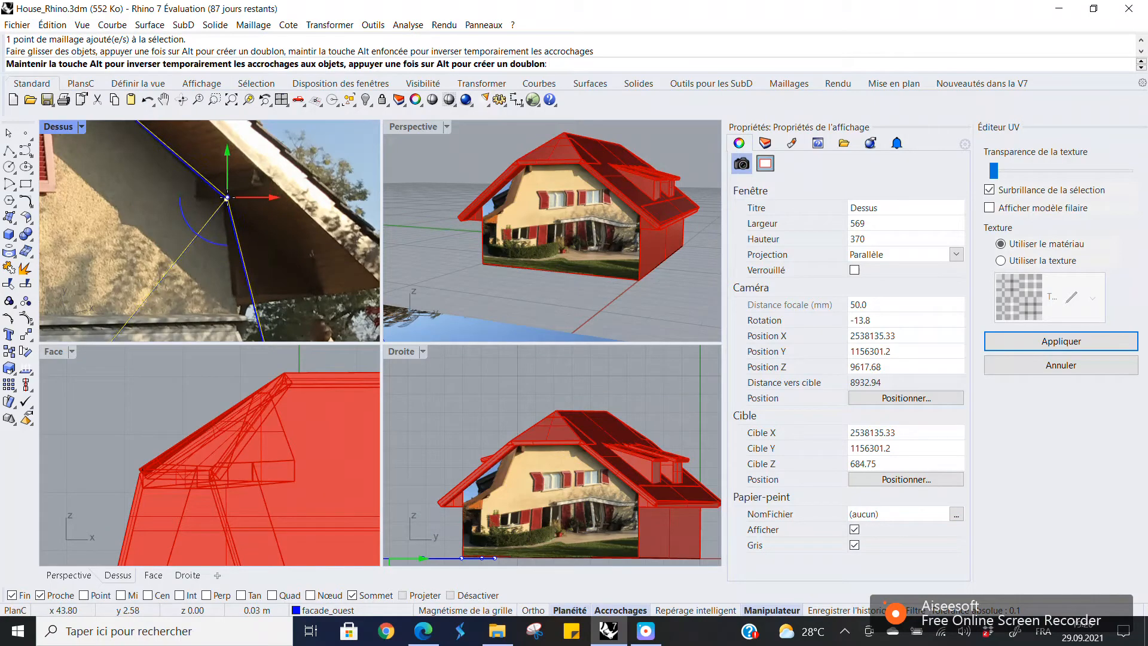
Move the UV mesh's lower-right vertex to the foot of the house wall's right corner in the facade photo
scroll(227, 204, "down", 4)
scroll(275, 237, "up", 3)
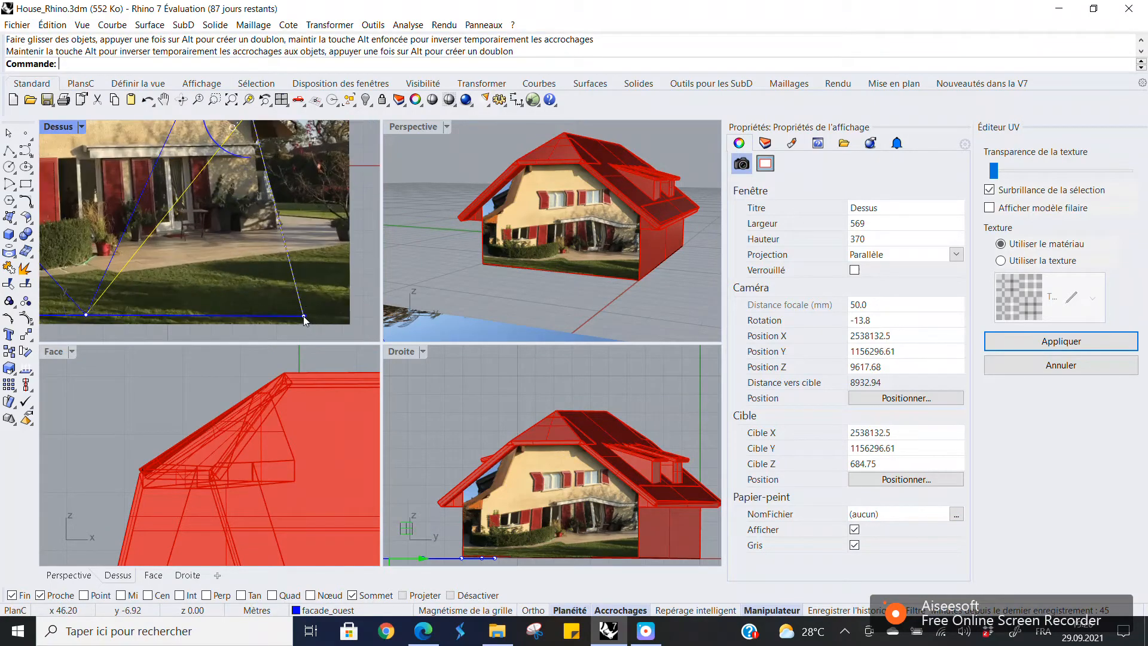
left_click(304, 317)
scroll(265, 223, "up", 3)
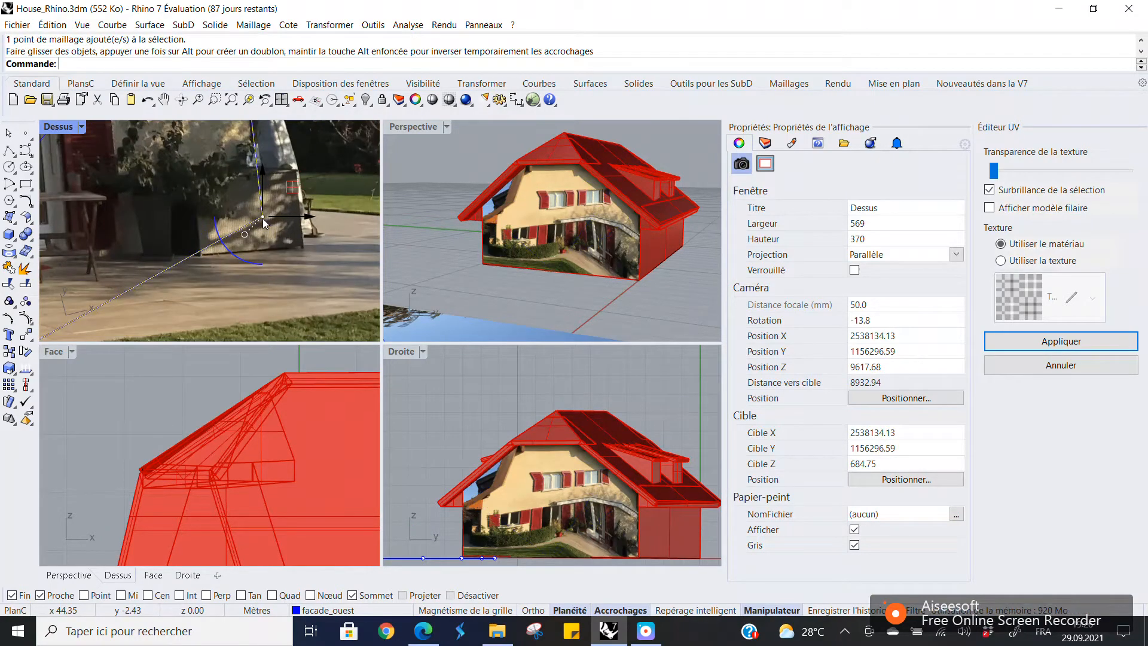
scroll(239, 251, "down", 3)
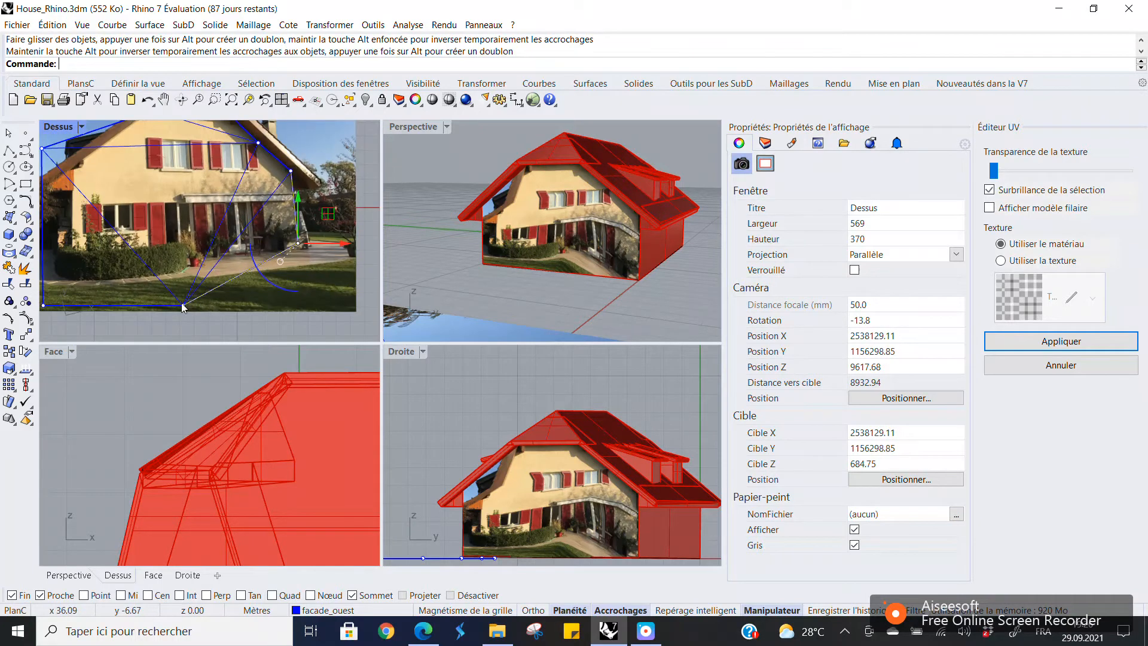
Move the UV mesh's bottom-middle vertex to the wall's base line and its lower-left vertex to the wall's left base corner in the photo
left_click(182, 305)
scroll(209, 260, "up", 5)
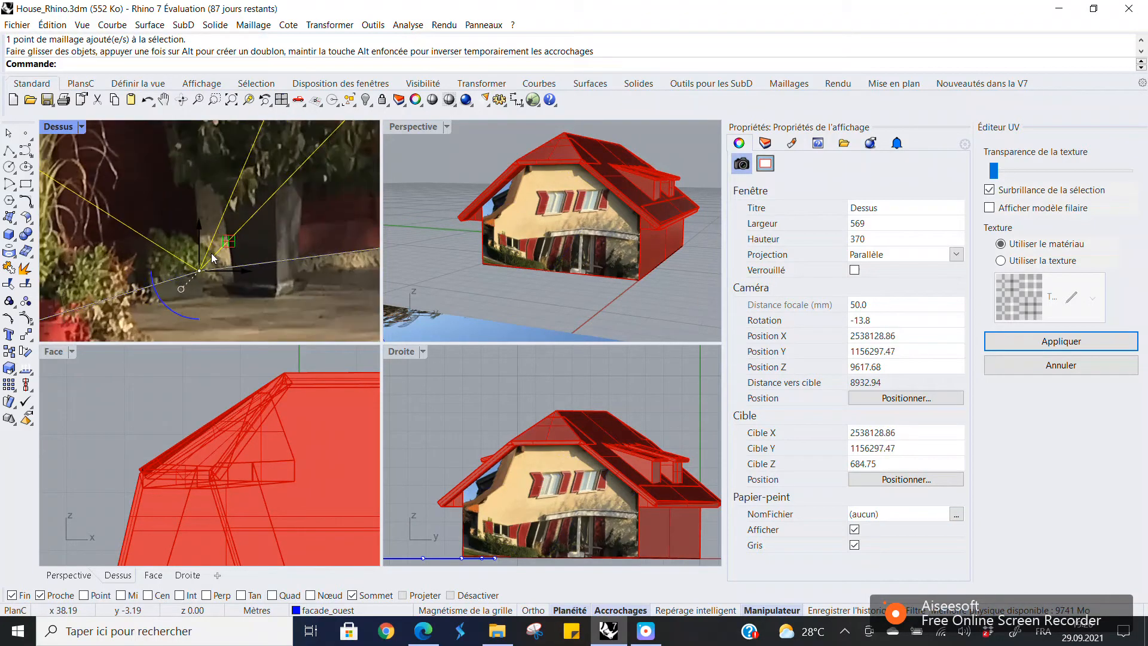
left_click_drag(199, 270, 182, 264)
scroll(263, 263, "down", 6)
left_click(166, 290)
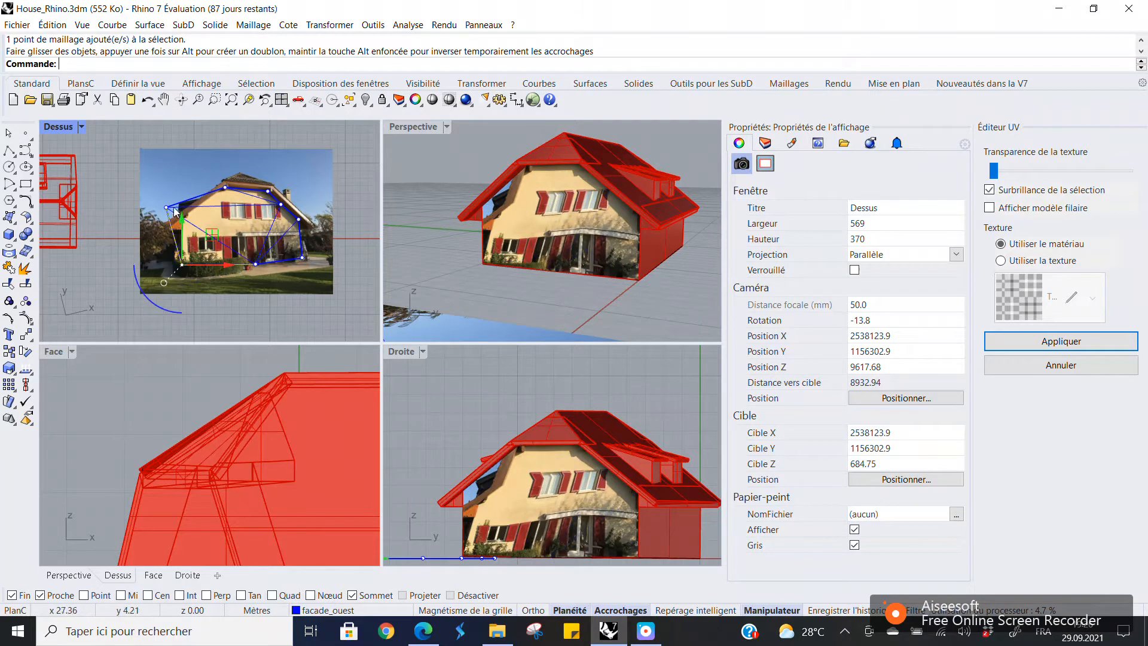
Move the UV mesh's left eave vertex to the wall corner beneath the left roof slope in the photo
scroll(173, 210, "up", 5)
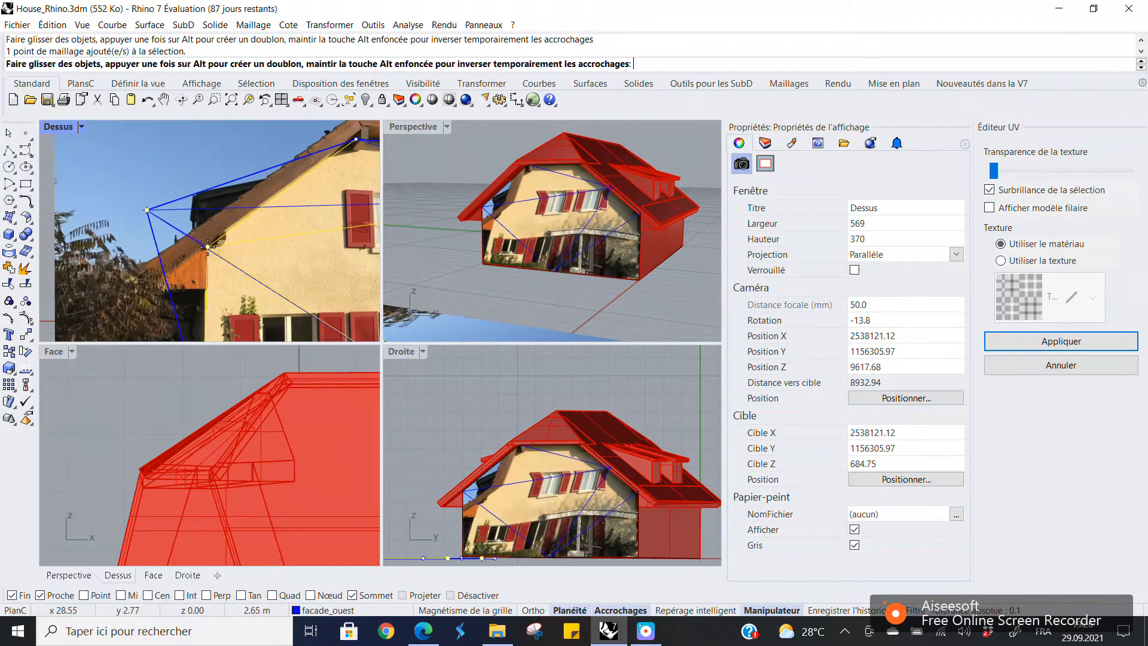
left_click(148, 211)
scroll(206, 251, "up", 5)
left_click(216, 243)
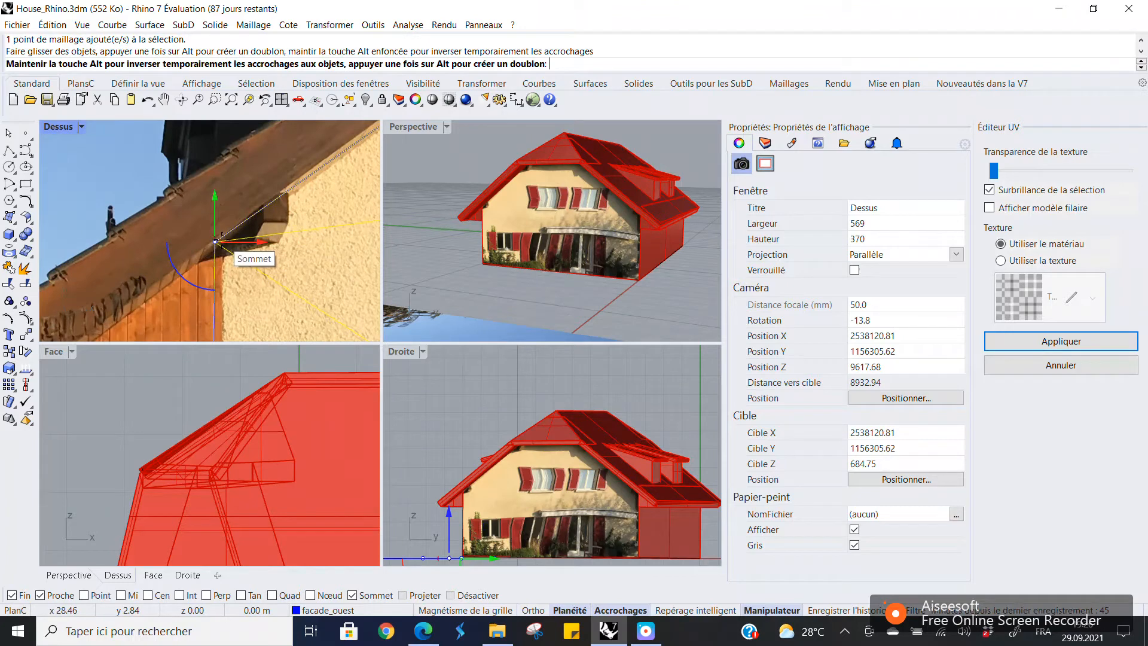
left_click_drag(214, 242, 227, 244)
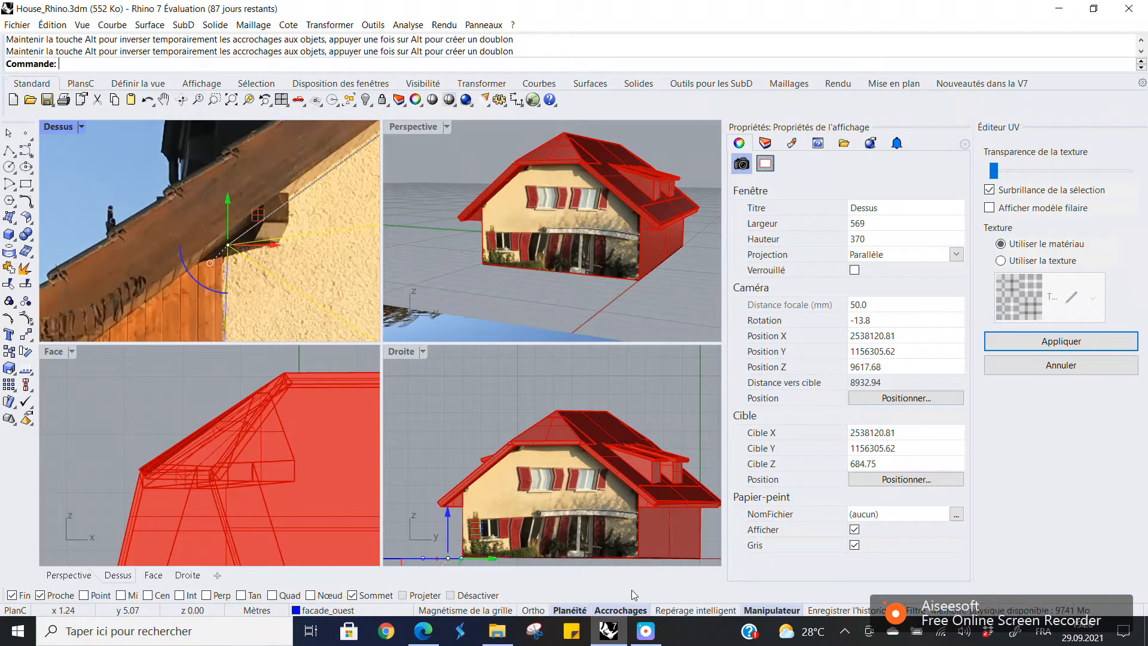
Disable object snaps and nudge the left eave vertex exactly onto the wall corner under the left roof beam
left_click(606, 611)
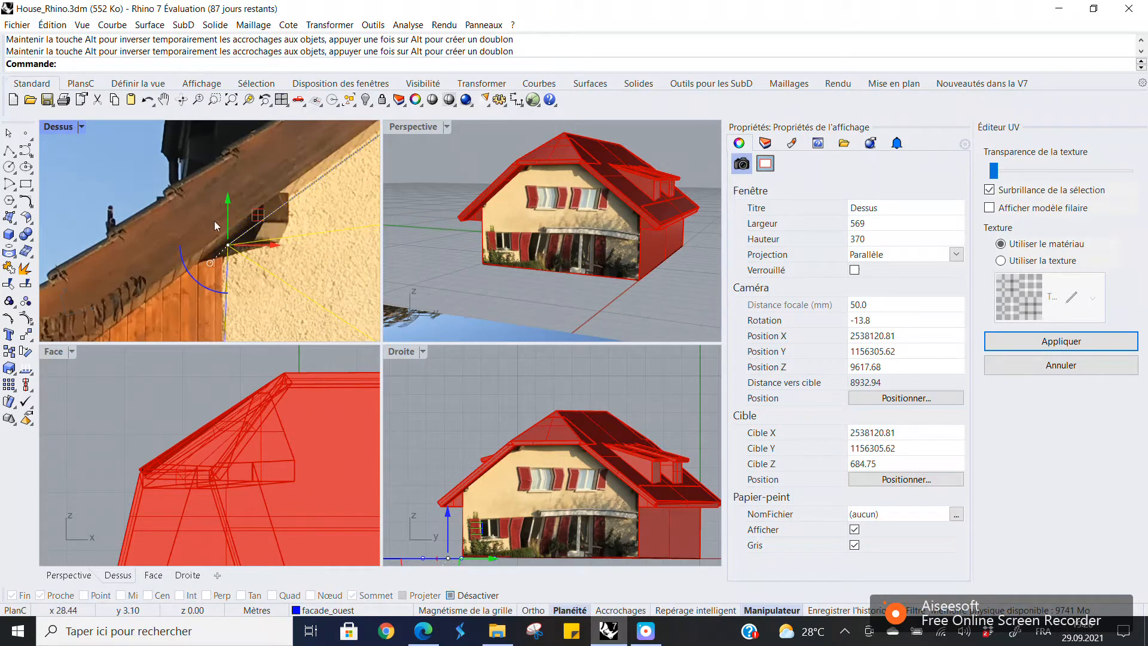
scroll(221, 230, "down", 4)
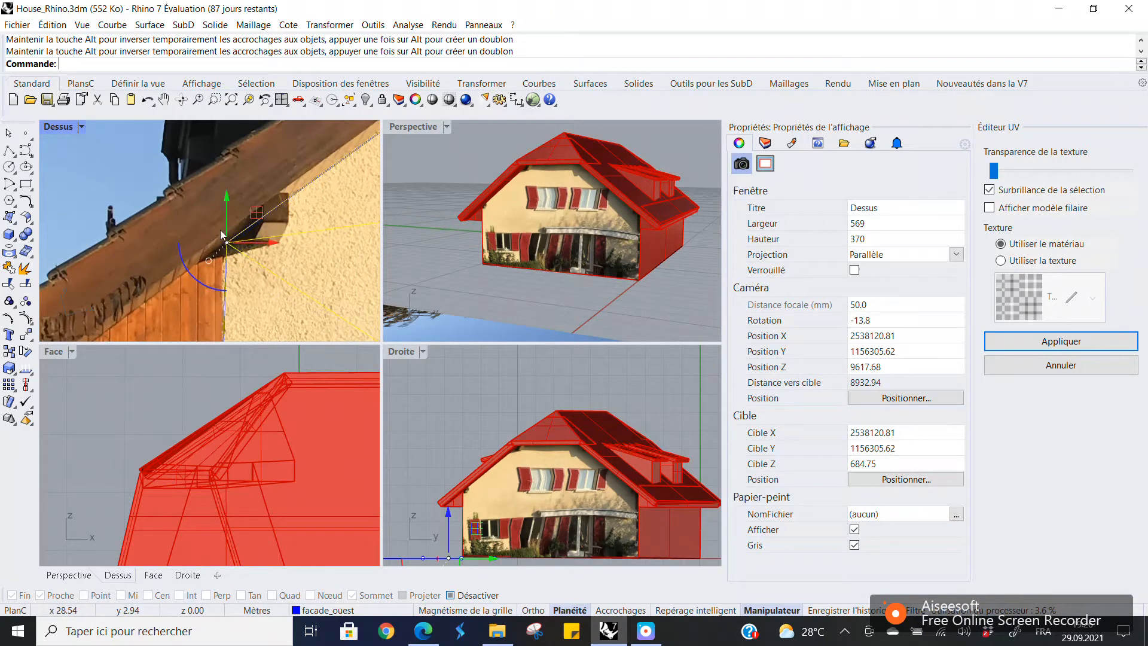
scroll(226, 335, "up", 7)
scroll(229, 272, "down", 7)
Lower the UV mesh's lower-left vertex to the foot of the hedge along the wall's left edge in the photo
right_click_drag(205, 271, 172, 249)
left_click(188, 255)
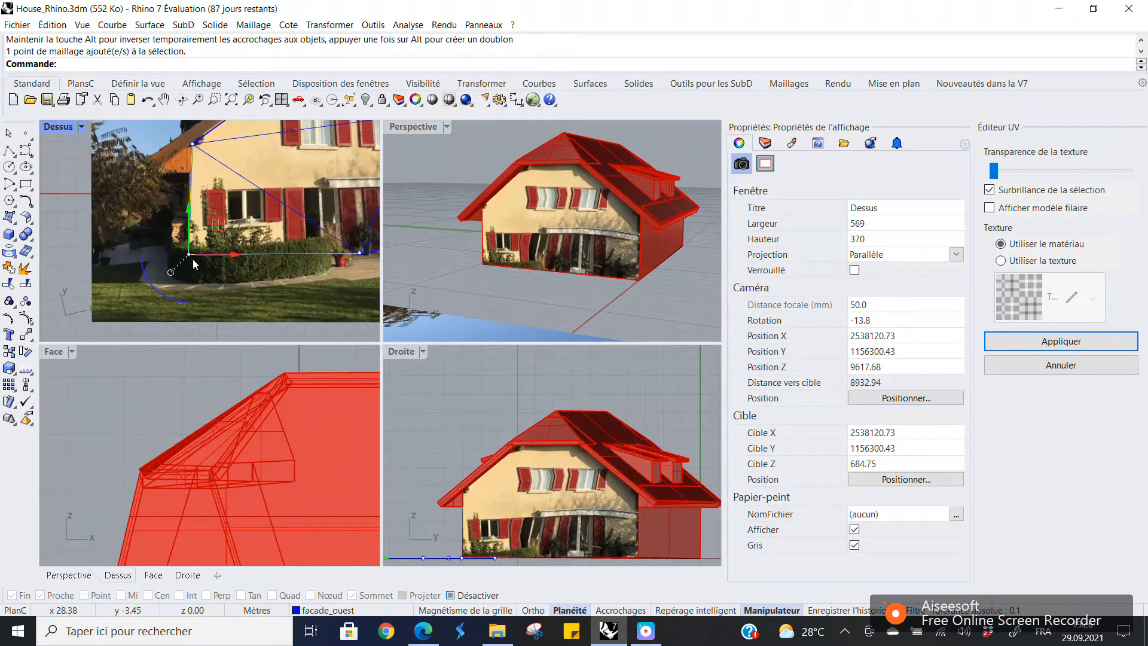
left_click_drag(189, 256, 189, 269)
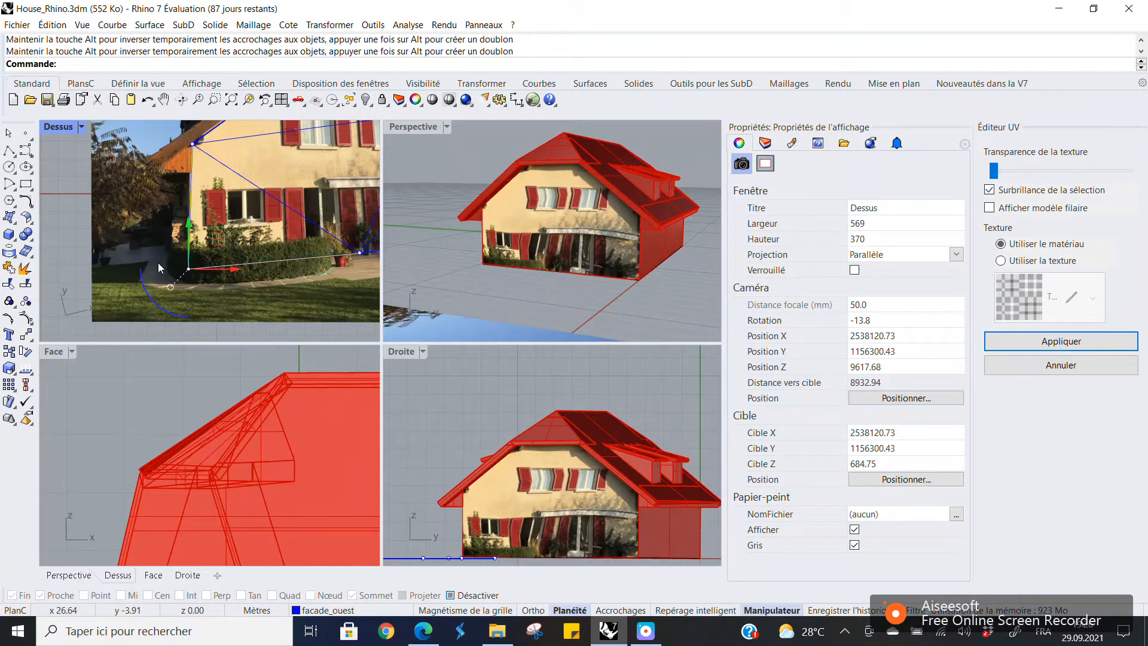
Shift the UV mesh's bottom-middle vertex left to the red flower pot to reduce the texture distortion around the doors
scroll(314, 286, "down", 6)
right_click_drag(314, 286, 203, 287)
scroll(296, 250, "up", 10)
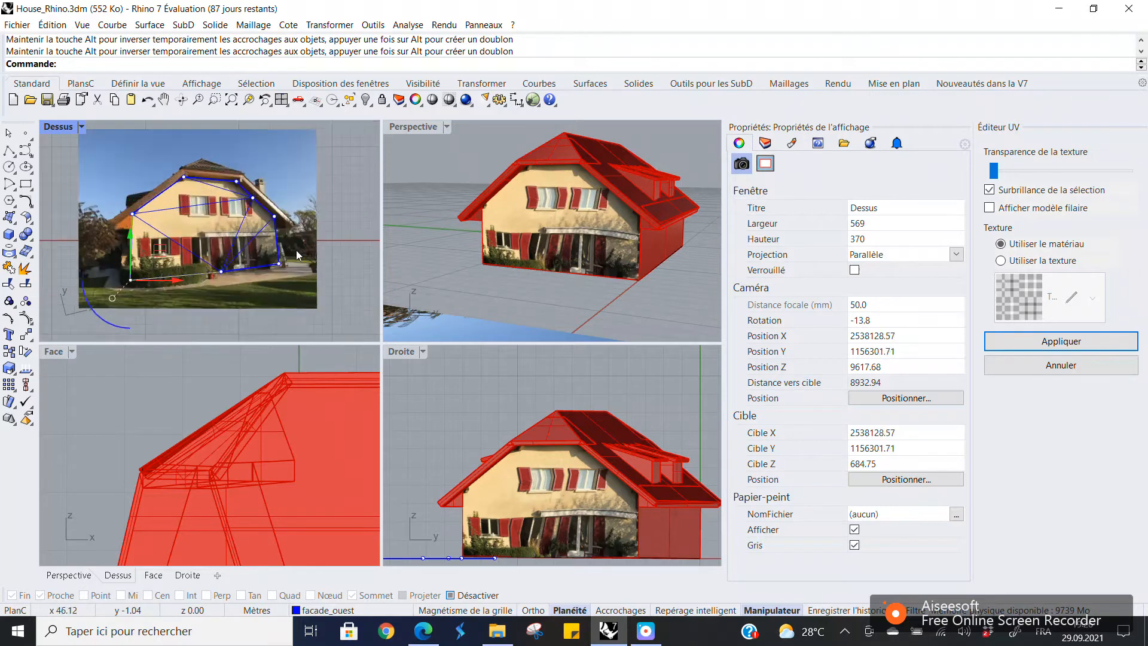
scroll(204, 299, "down", 5)
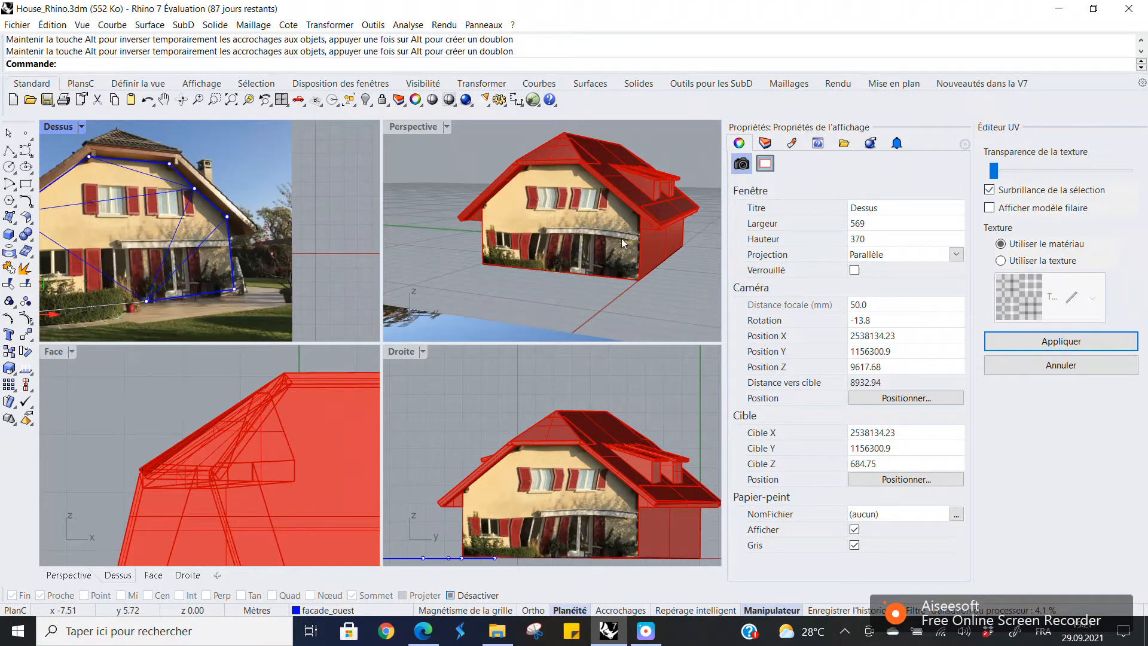
left_click(146, 303)
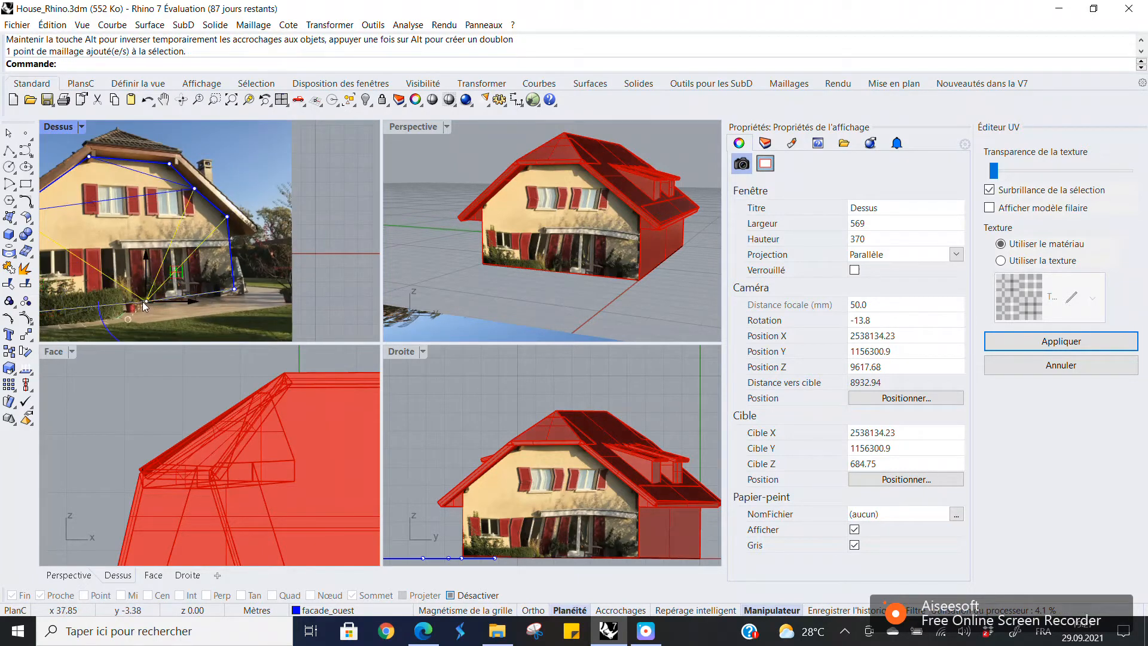
left_click_drag(148, 305, 129, 303)
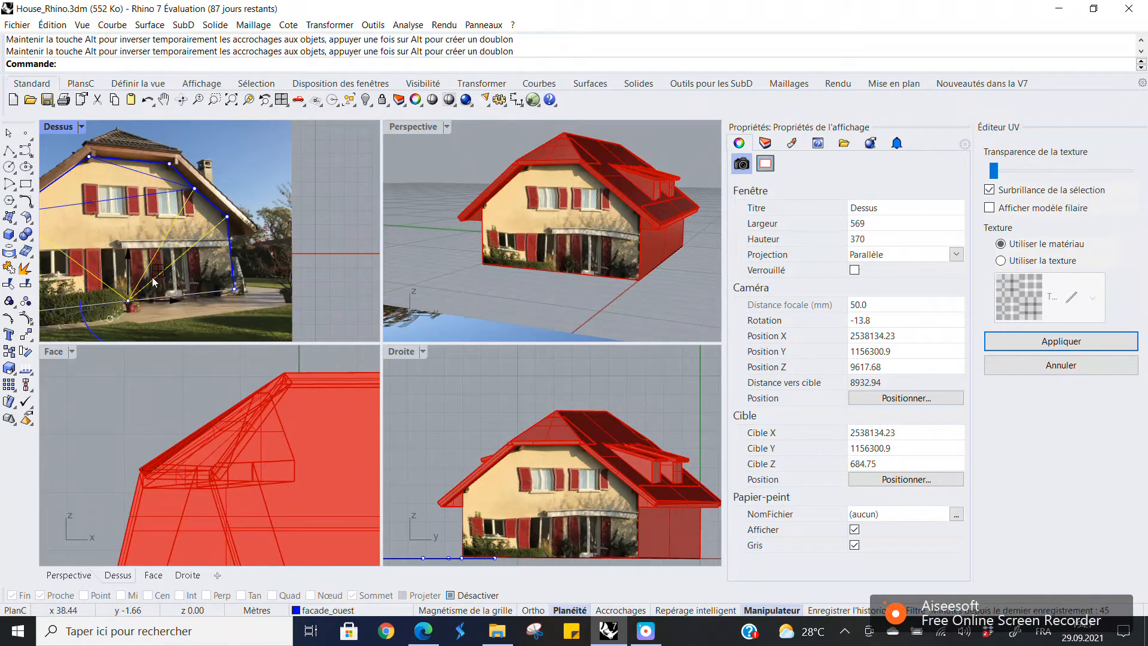
Adjust the UV mesh's middle vertex on the right sloping edge so it sits slightly lower along the roof slope
scroll(598, 245, "up", 5)
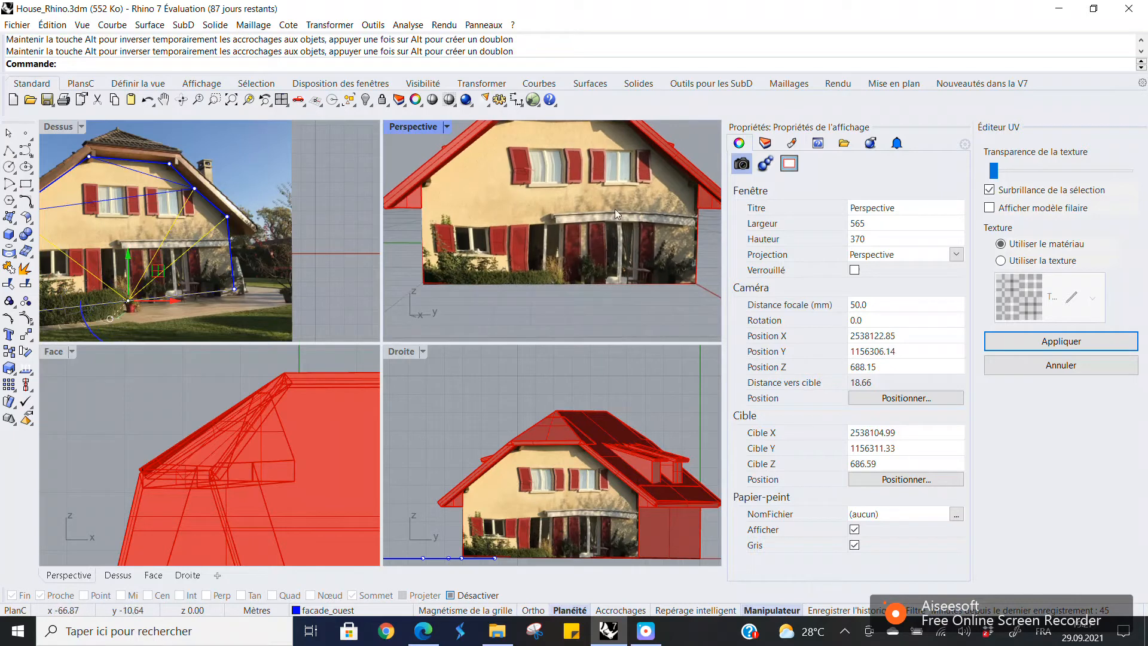
left_click(195, 190)
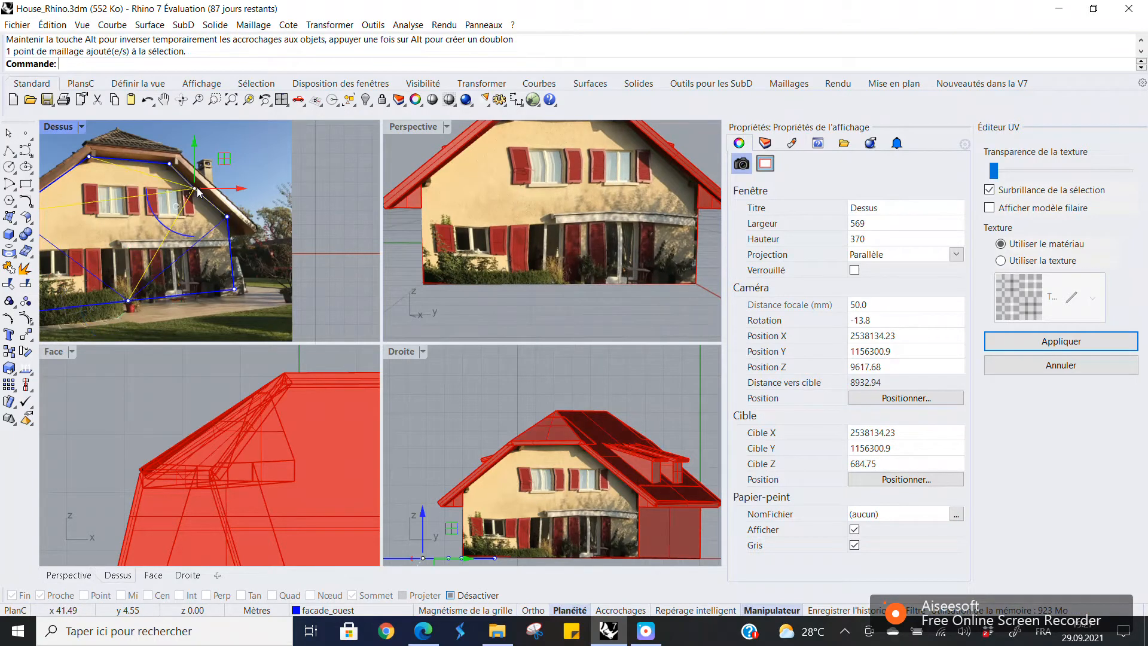
scroll(195, 191, "down", 2)
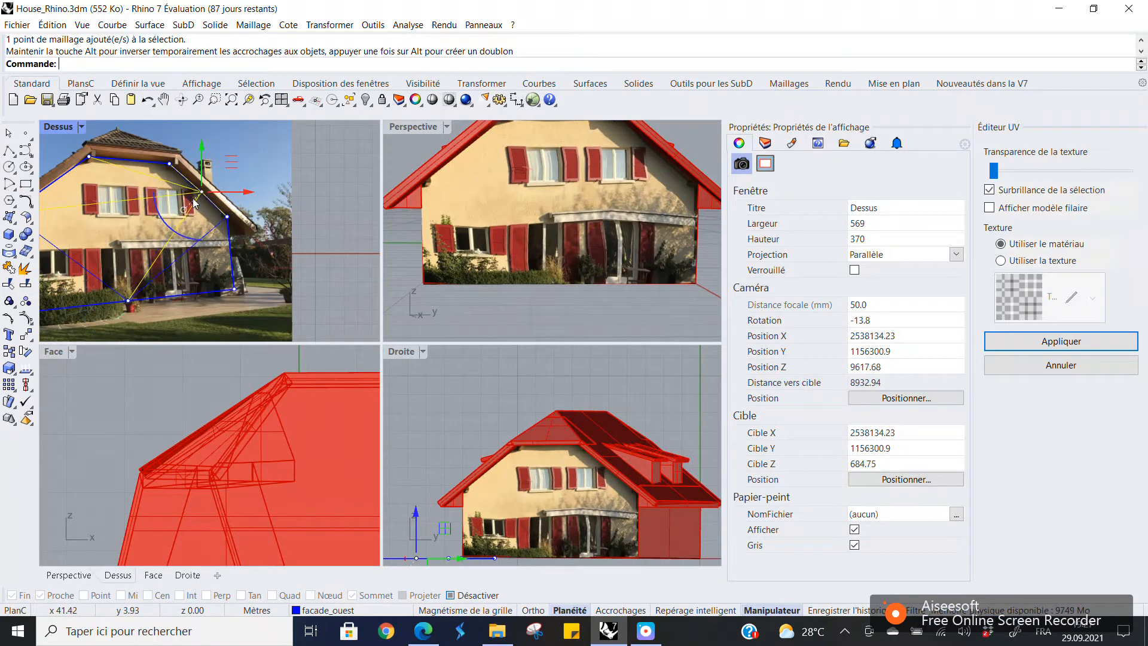
scroll(179, 207, "down", 1)
scroll(198, 206, "up", 3)
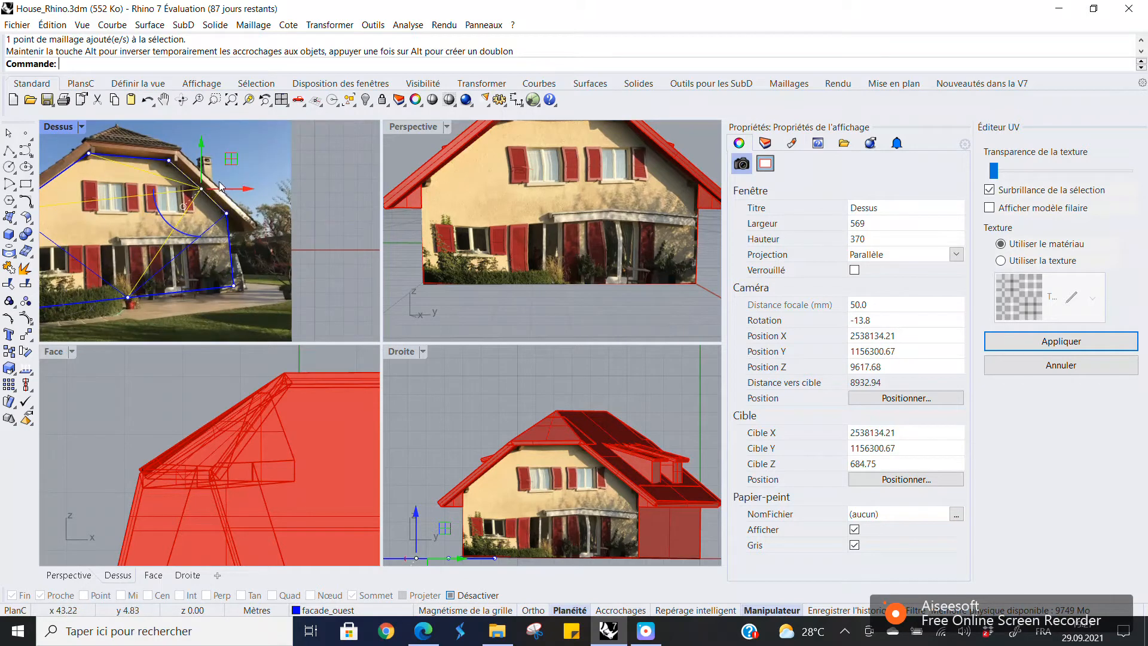
scroll(206, 194, "up", 2)
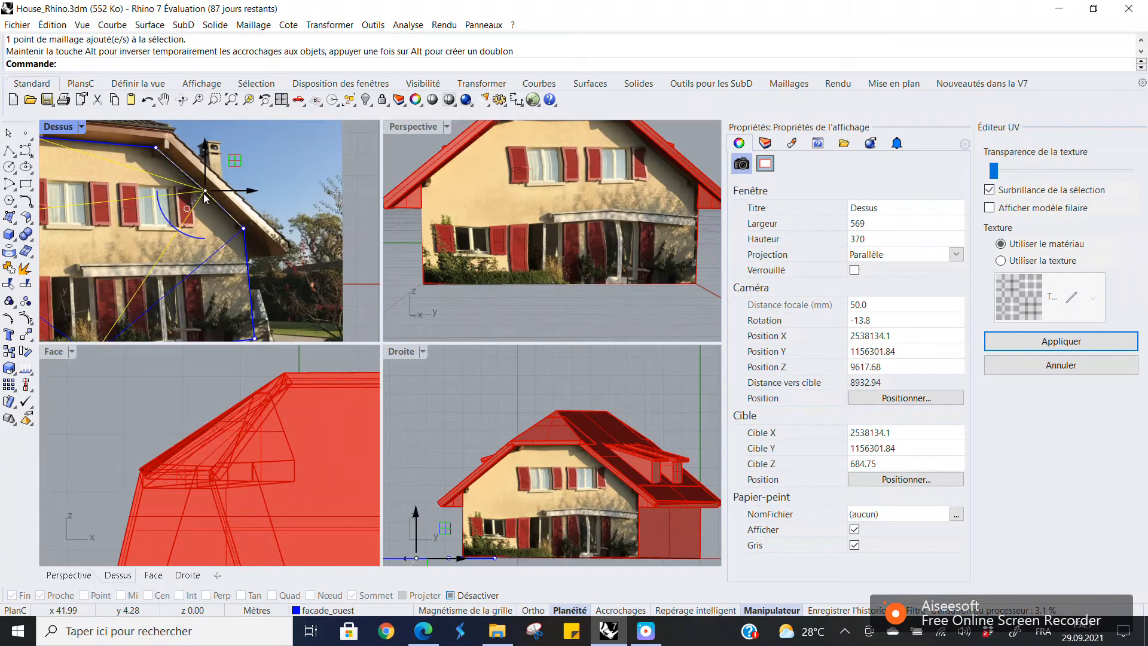
left_click_drag(204, 191, 202, 193)
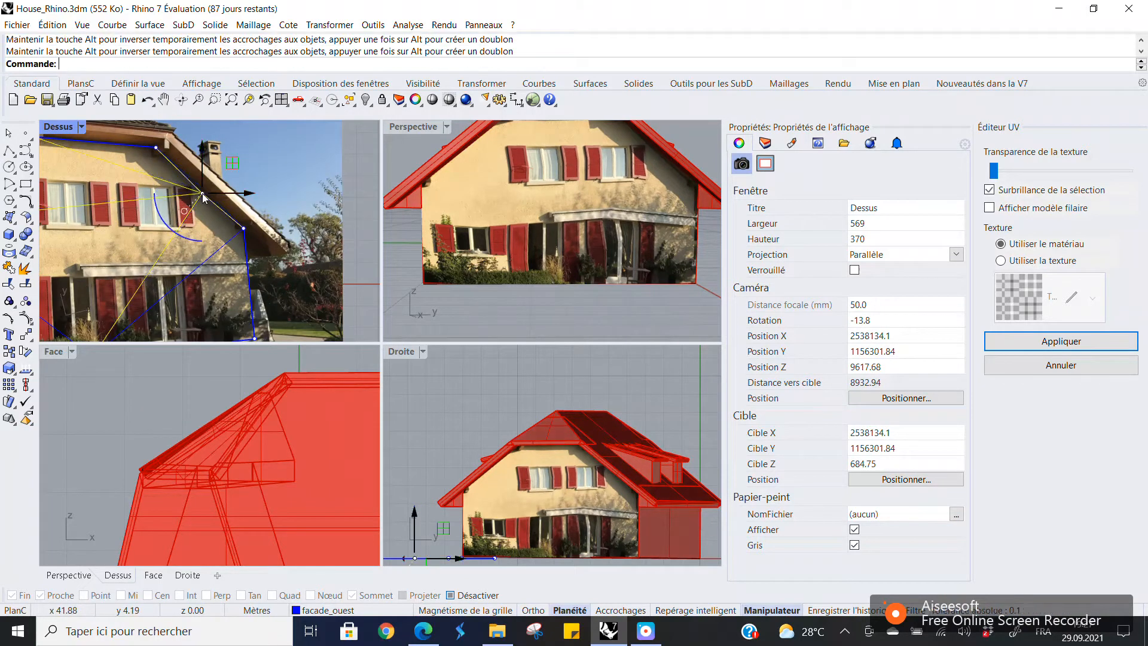
Check the facade in the perspective view and nudge the UV mesh's bottom-middle vertex slightly right near the flower pot
scroll(639, 232, "down", 4)
right_click_drag(622, 231, 575, 239)
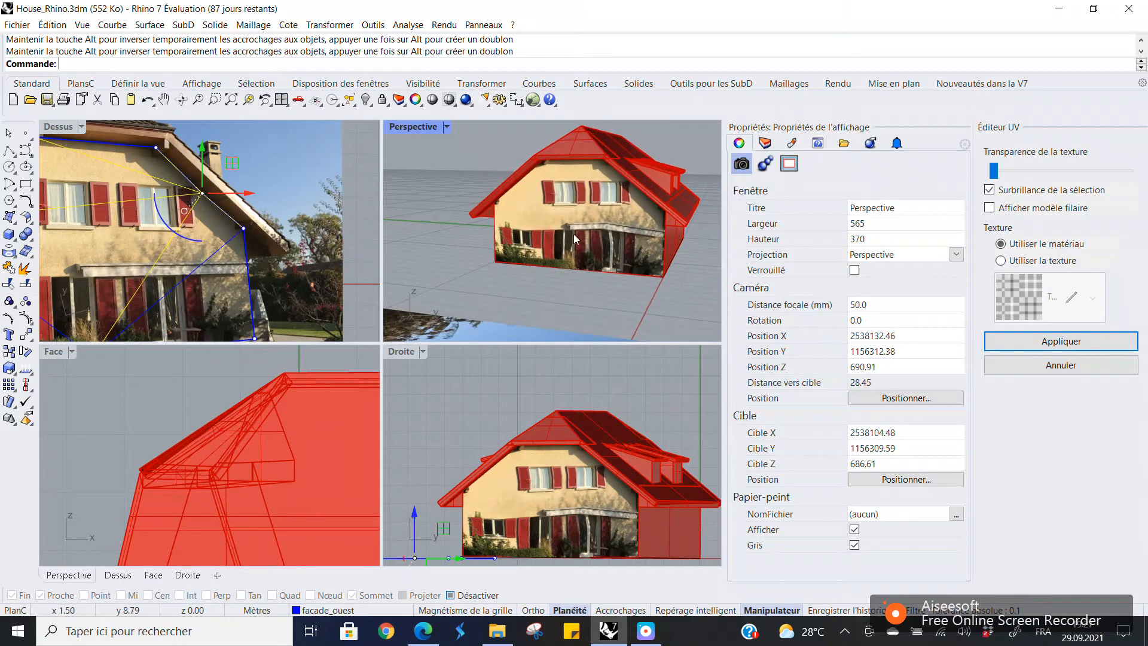
scroll(263, 194, "down", 2)
scroll(215, 202, "down", 2)
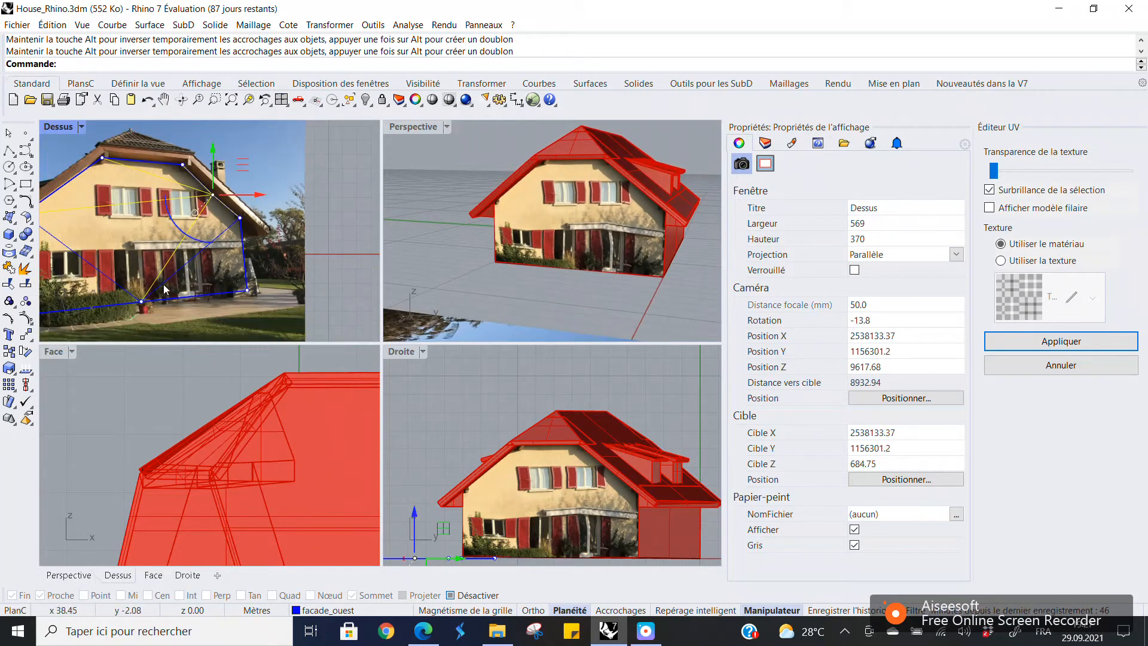
scroll(149, 296, "up", 4)
left_click_drag(141, 302, 149, 300)
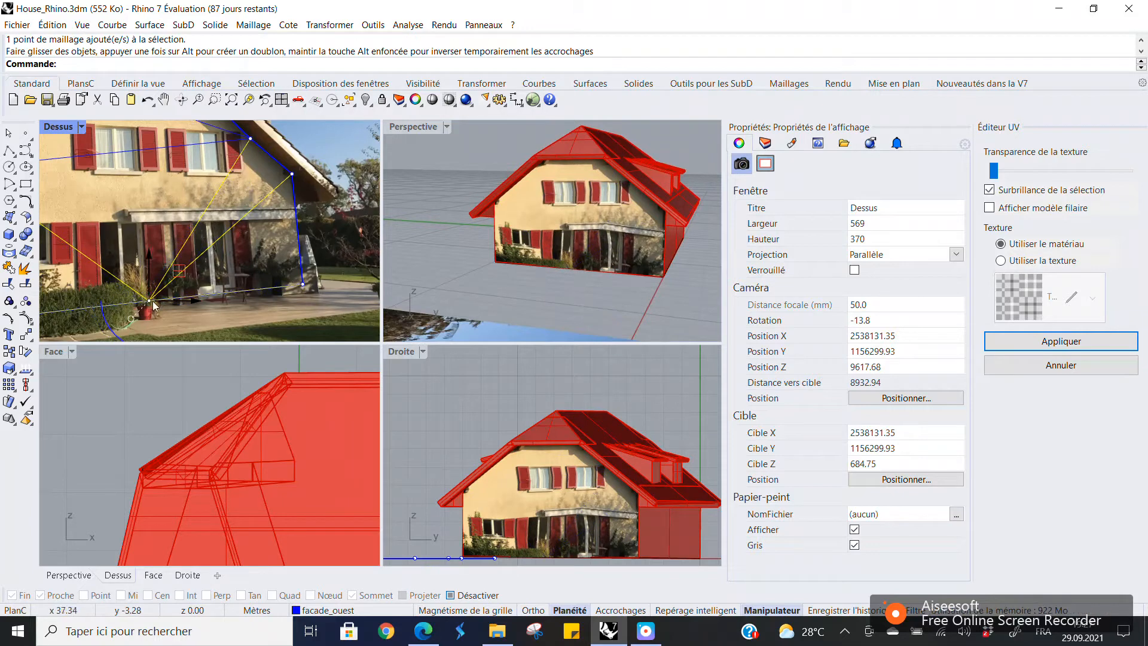
Move the middle vertex of the UV mesh's right sloping edge slightly up and left along the roof line to straighten the awning
right_click_drag(567, 211, 572, 202)
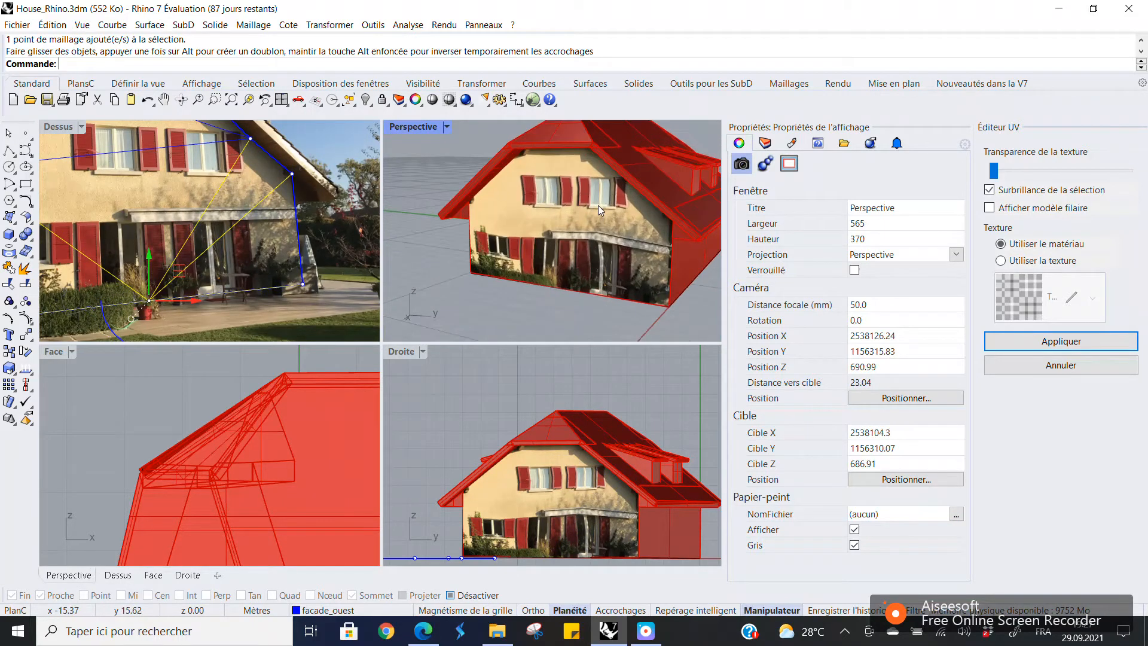
scroll(595, 243, "up", 4)
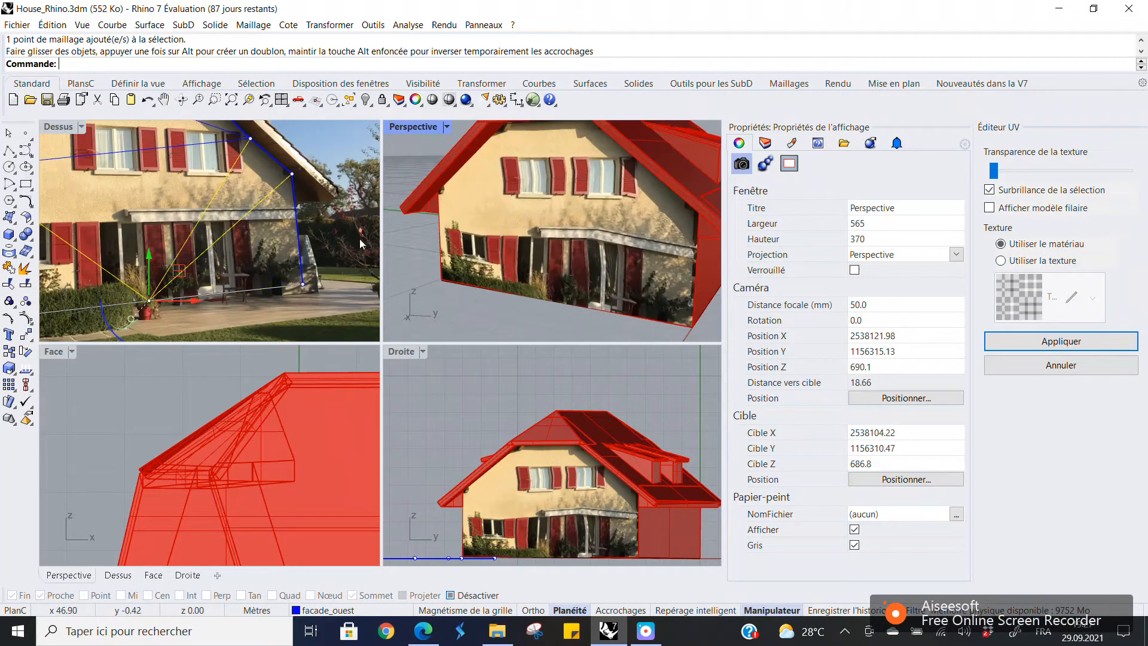
left_click(250, 138)
left_click_drag(250, 136, 242, 132)
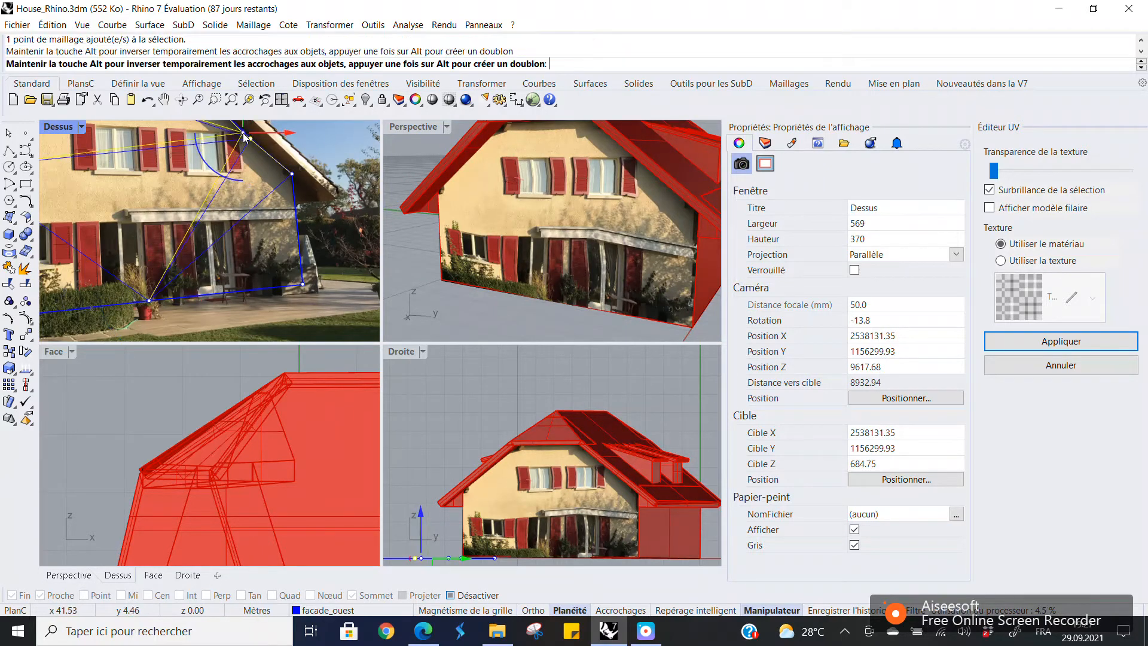
left_click(667, 273)
right_click_drag(667, 273, 590, 241)
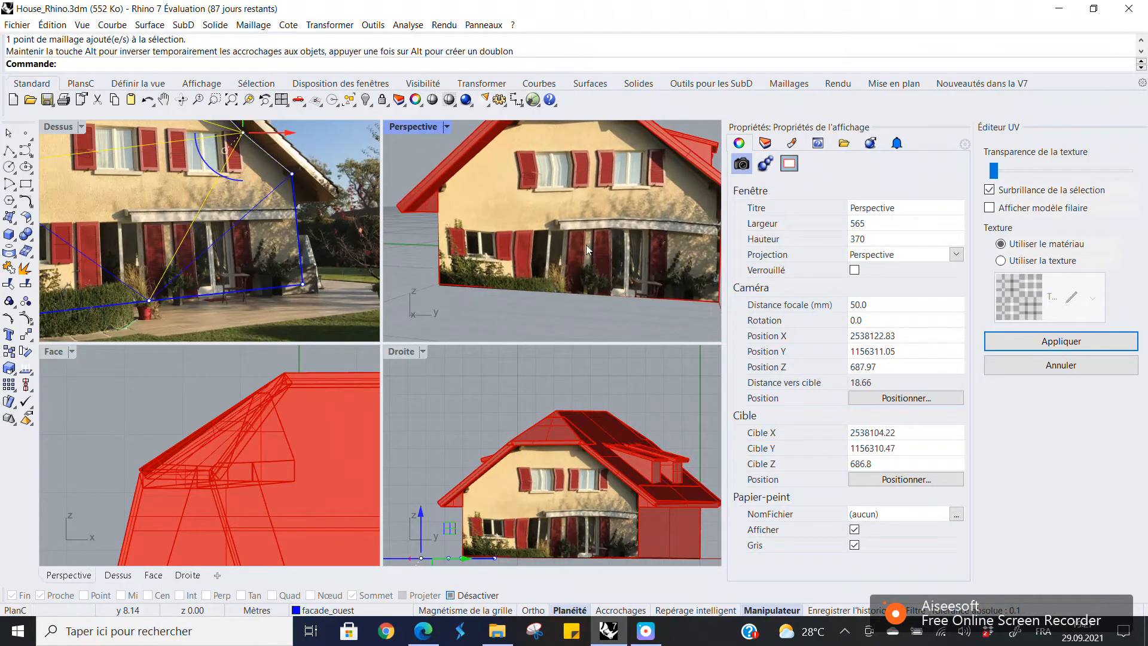
Nudge the UV mesh's bottom-middle vertex slightly right and its upper-right vertex slightly left in the photo
left_click(151, 302)
left_click_drag(151, 302, 161, 303)
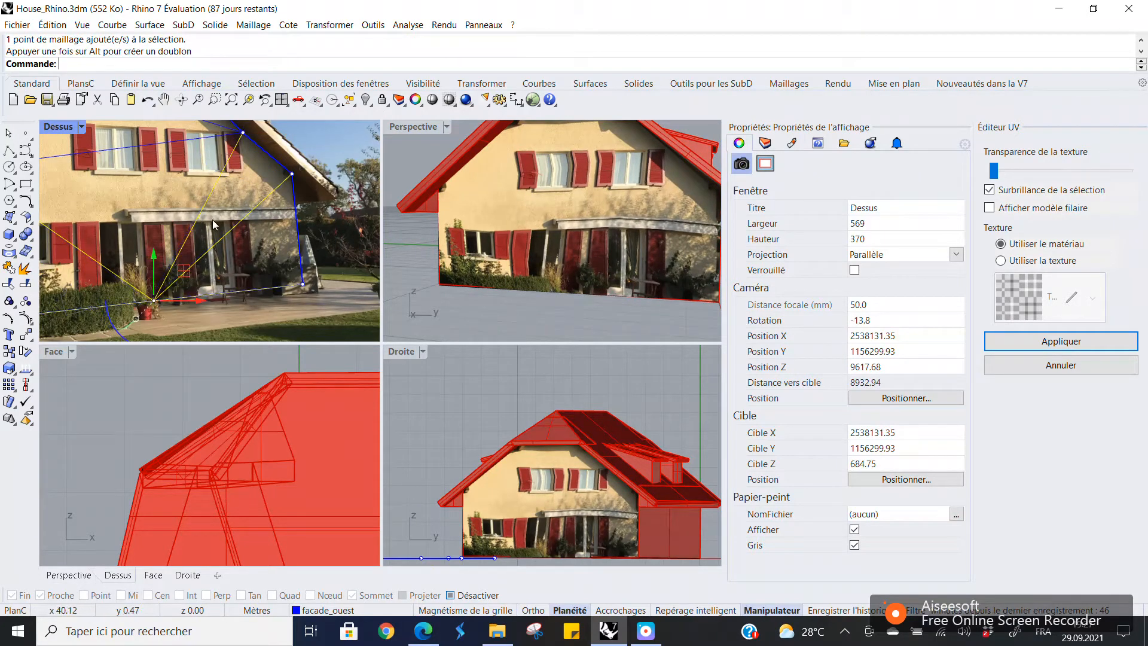
scroll(210, 198, "up", 5)
left_click(217, 154)
left_click_drag(217, 153, 211, 151)
scroll(158, 146, "down", 4)
scroll(159, 150, "down", 5)
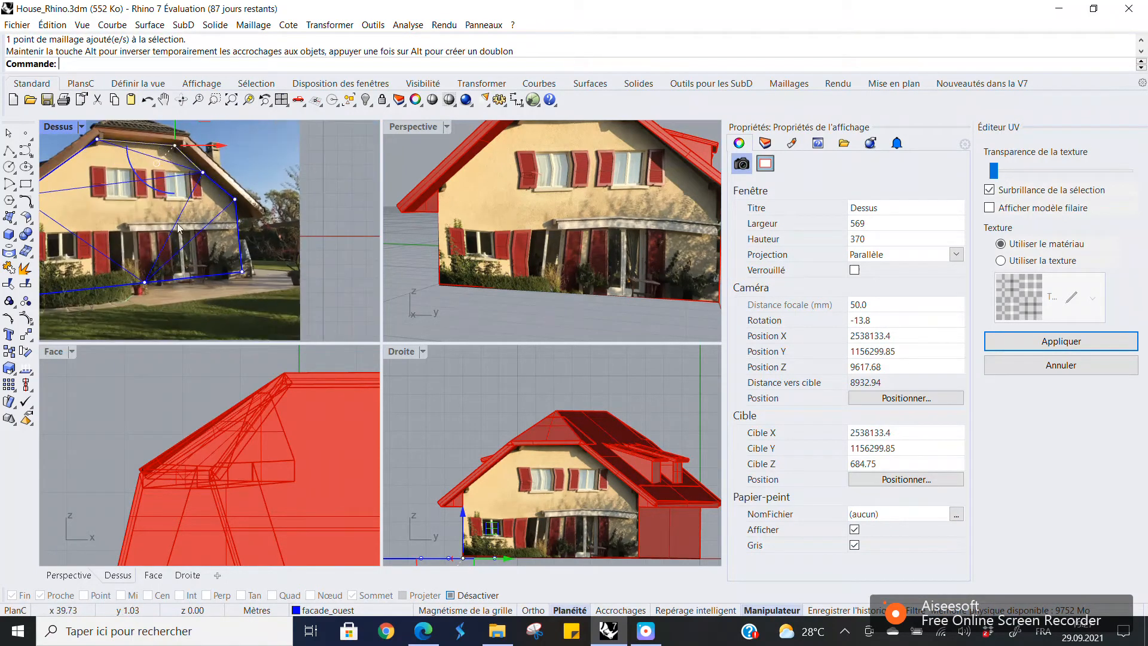
Shift the UV mesh's bottom-middle vertex slightly down and left, and raise its lower-left vertex slightly at the wall base
right_click_drag(488, 268, 502, 247)
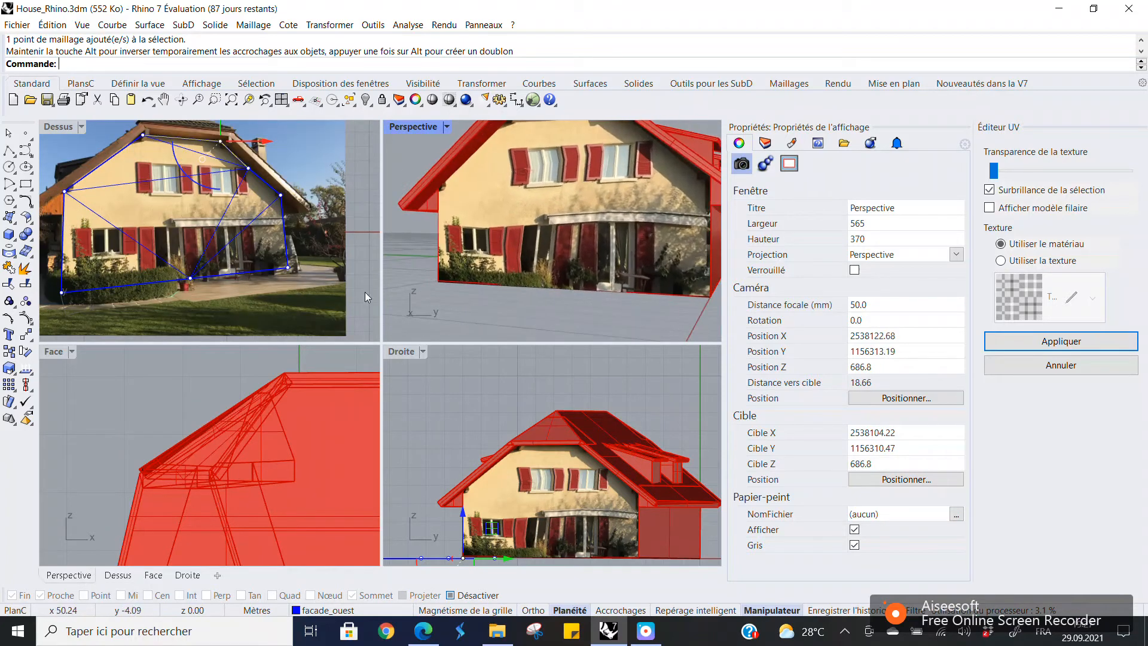
left_click(190, 278)
left_click_drag(190, 278, 185, 281)
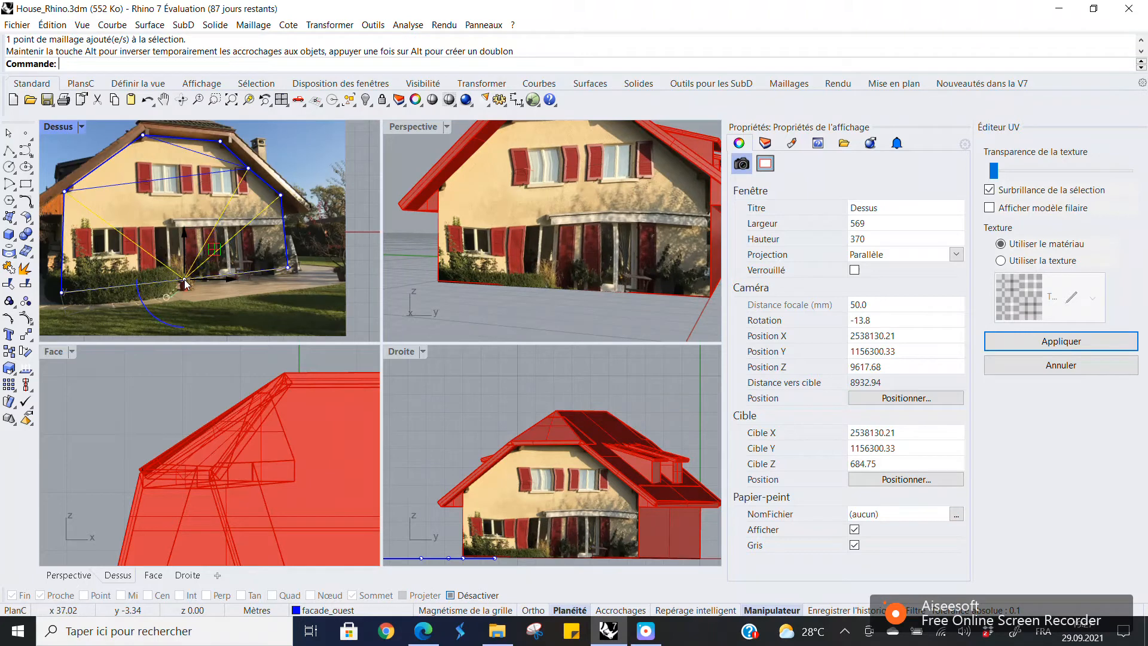
left_click(62, 293)
left_click_drag(62, 293, 63, 290)
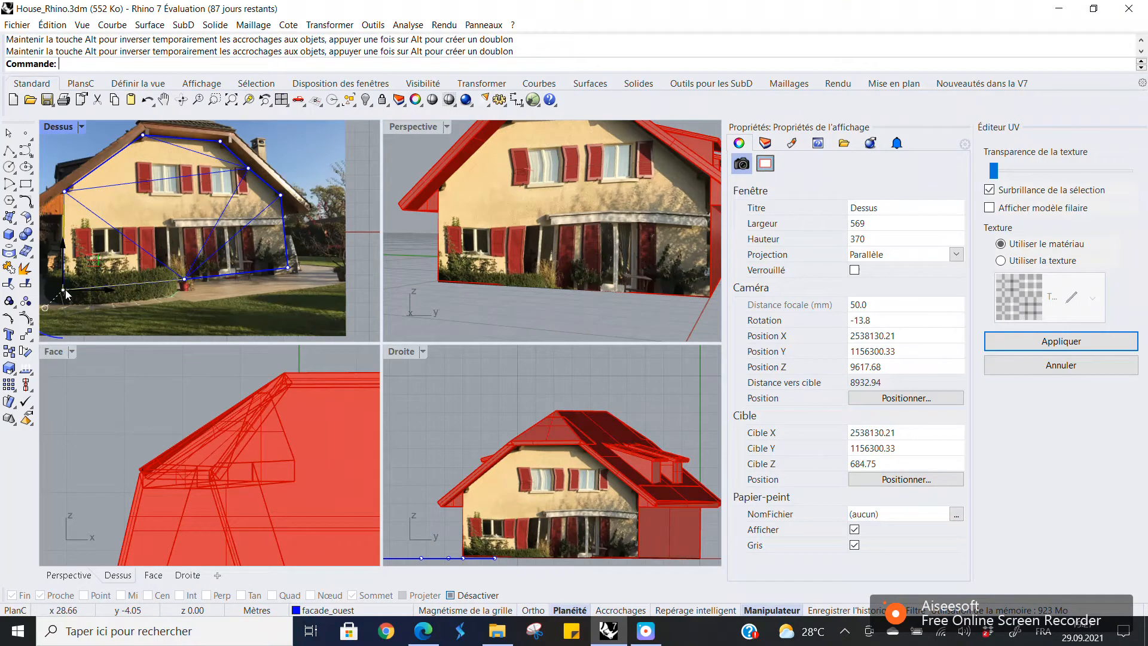
scroll(219, 219, "up", 3)
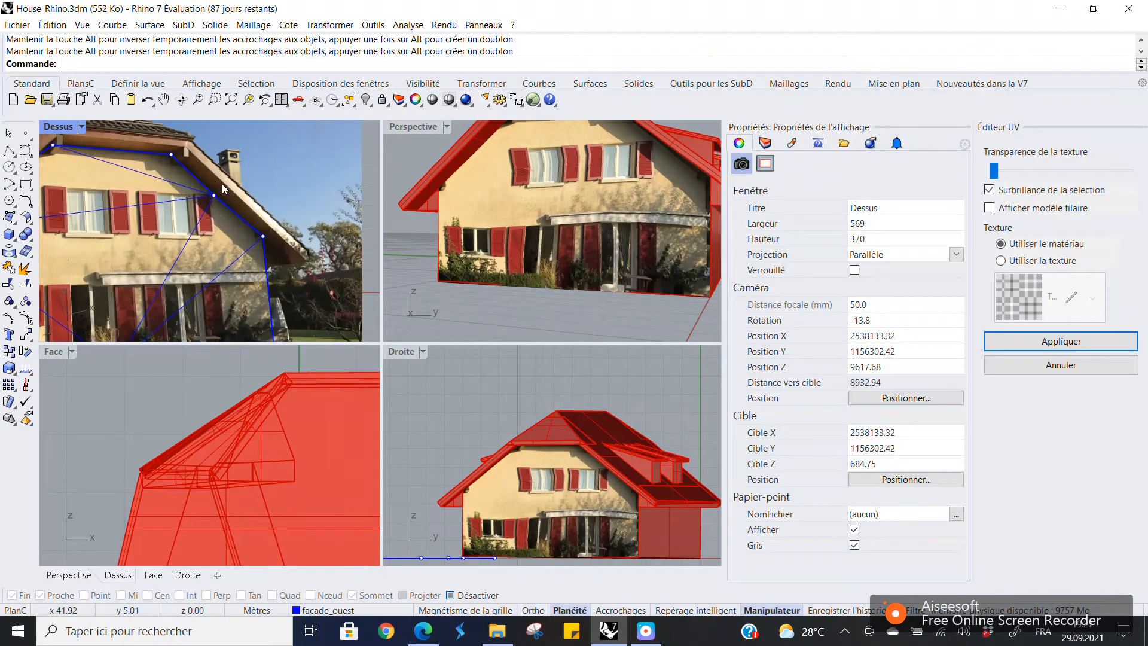
Move the middle vertex of the UV mesh's right sloping edge slightly right along the roof line in the photo
left_click(211, 197)
left_click_drag(212, 198, 217, 196)
Examine the texture alignment on the west gable wall from several angles in the perspective view
mouse_move(495, 281)
right_mouse_down()
mouse_move(581, 285)
mouse_move(520, 291)
mouse_move(590, 272)
mouse_move(504, 263)
right_mouse_up()
scroll(598, 250, "up", 4)
right_click_drag(643, 261, 439, 284)
scroll(471, 262, "down", 10)
scroll(529, 221, "up", 8)
right_click_drag(525, 249, 463, 242)
scroll(627, 228, "up", 8)
right_click_drag(631, 224, 500, 235)
scroll(490, 232, "down", 8)
scroll(669, 257, "up", 4)
scroll(633, 253, "up", 2)
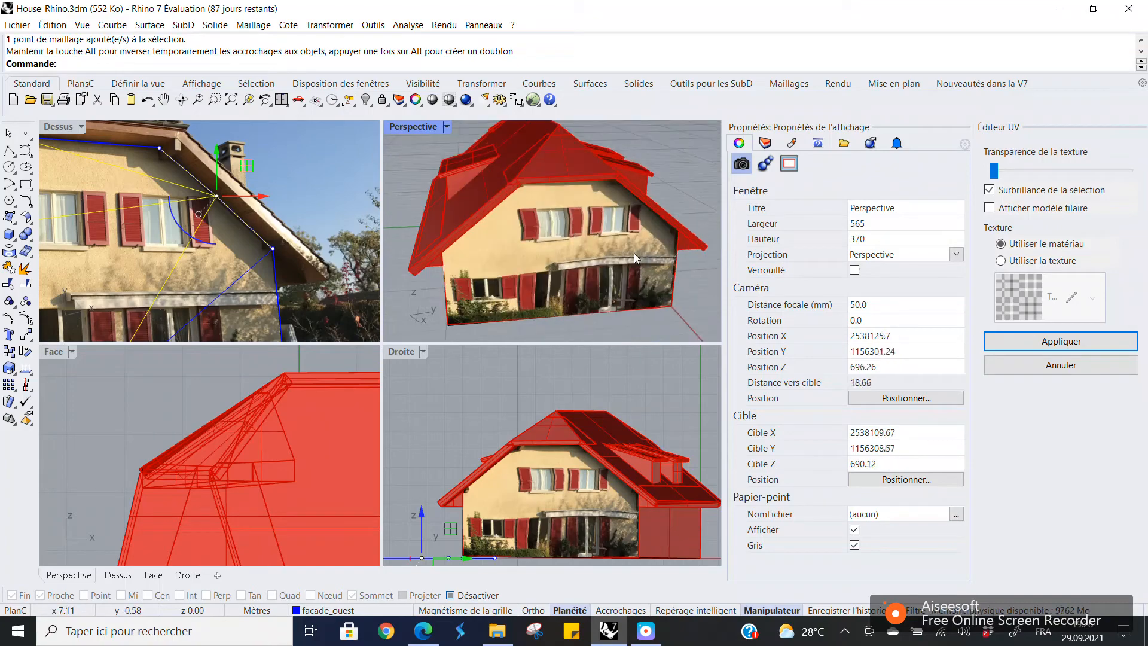
right_click_drag(634, 253, 602, 246)
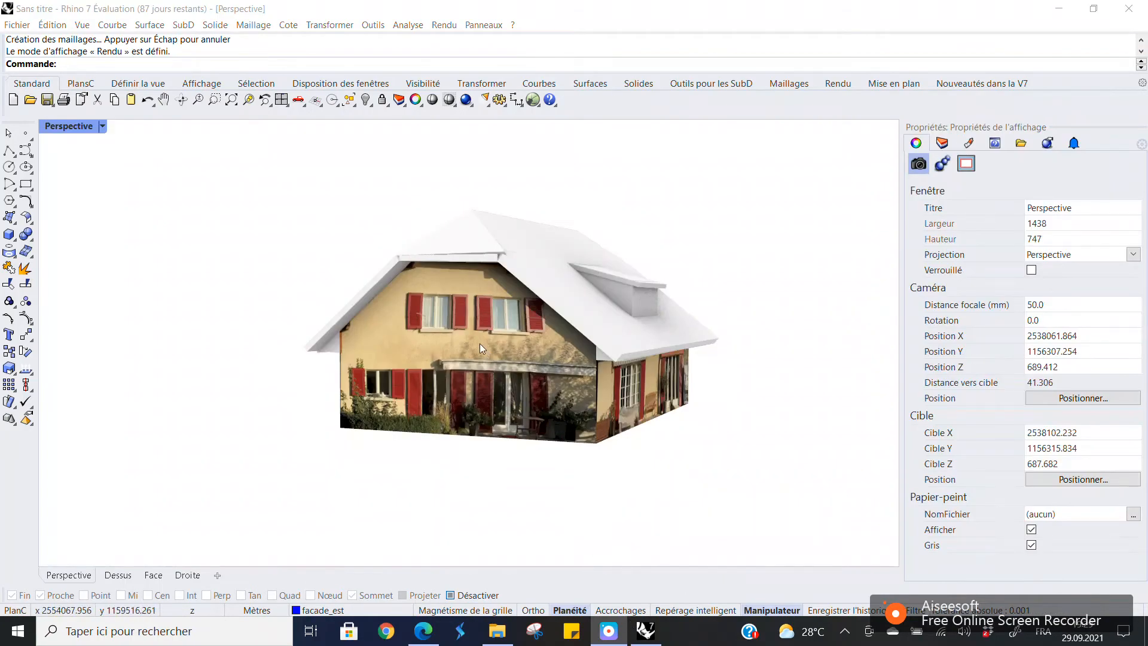
Examine the photo-textured facades from all sides of the house in the rendered perspective view
scroll(480, 343, "up", 6)
right_click_drag(626, 415, 544, 407)
scroll(544, 408, "down", 4)
right_click_drag(672, 433, 450, 418)
right_click_drag(676, 408, 529, 413)
scroll(606, 420, "up", 2)
scroll(660, 407, "up", 4)
right_click_drag(660, 408, 451, 378)
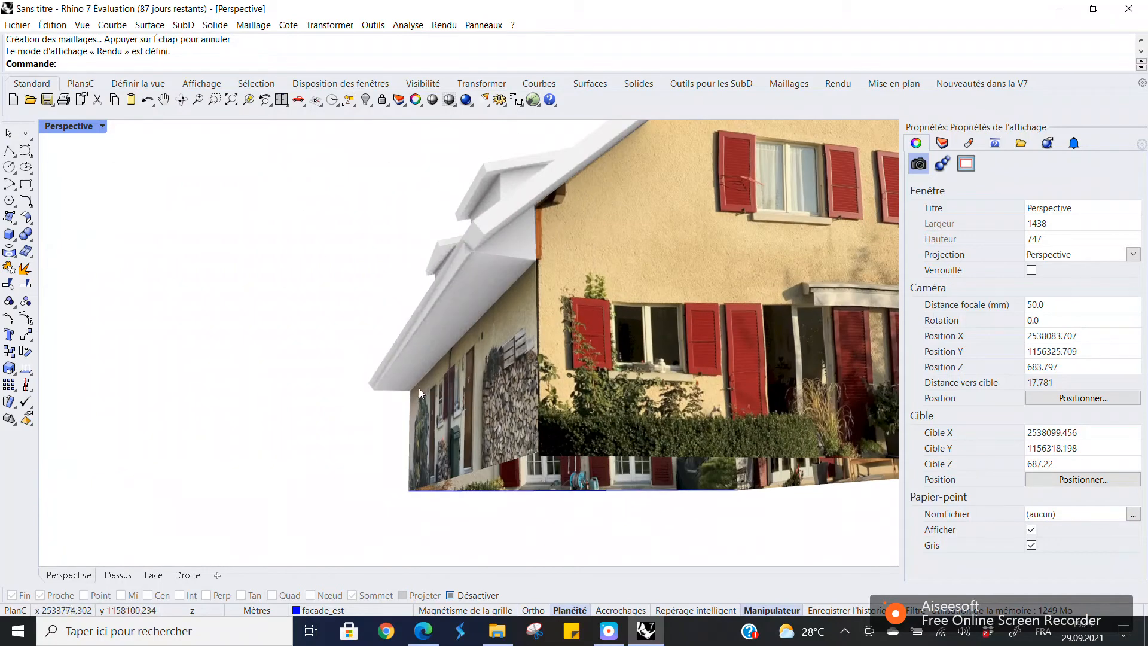
scroll(418, 389, "down", 6)
right_click_drag(626, 372, 529, 400)
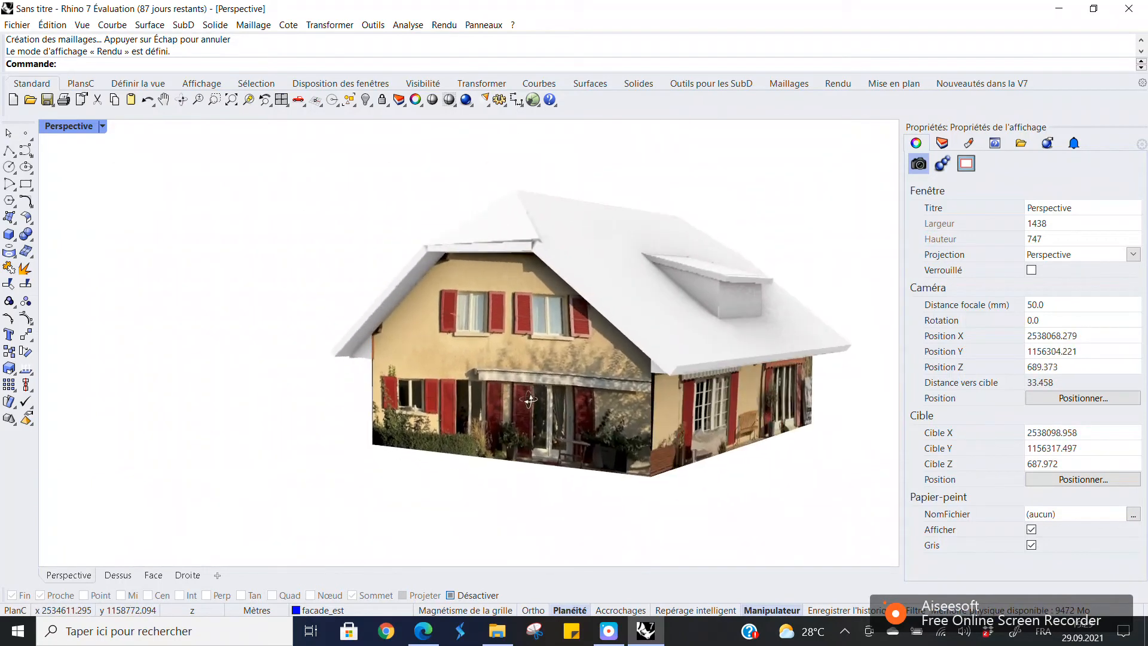
Select the west gable wall and compare its texture with the custom render mesh turned off and back on
left_click(522, 334)
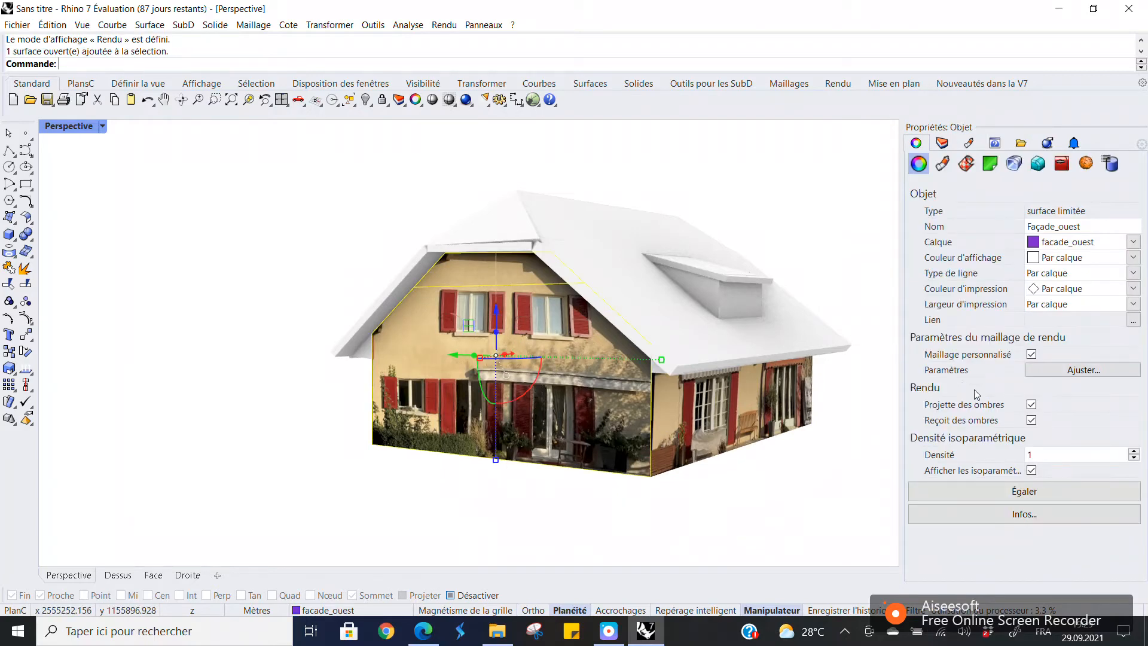
left_click(1031, 354)
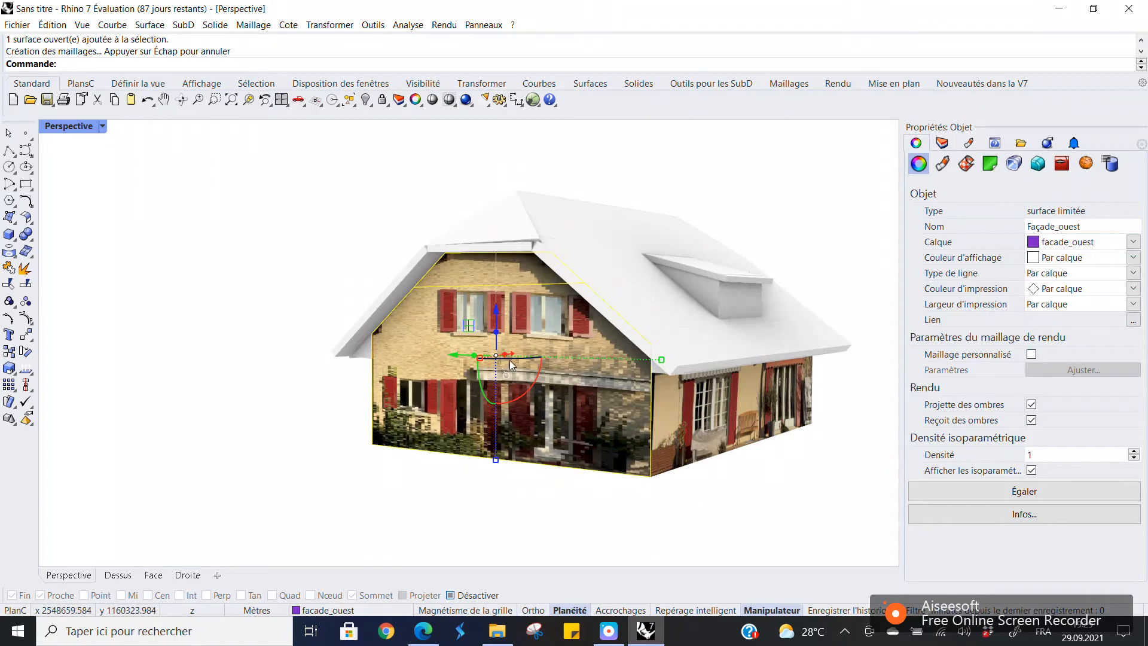
scroll(511, 364, "up", 4)
right_click_drag(697, 279, 688, 278)
scroll(684, 276, "up", 3)
scroll(619, 281, "down", 7)
right_click_drag(677, 329, 705, 330)
left_click(1032, 354)
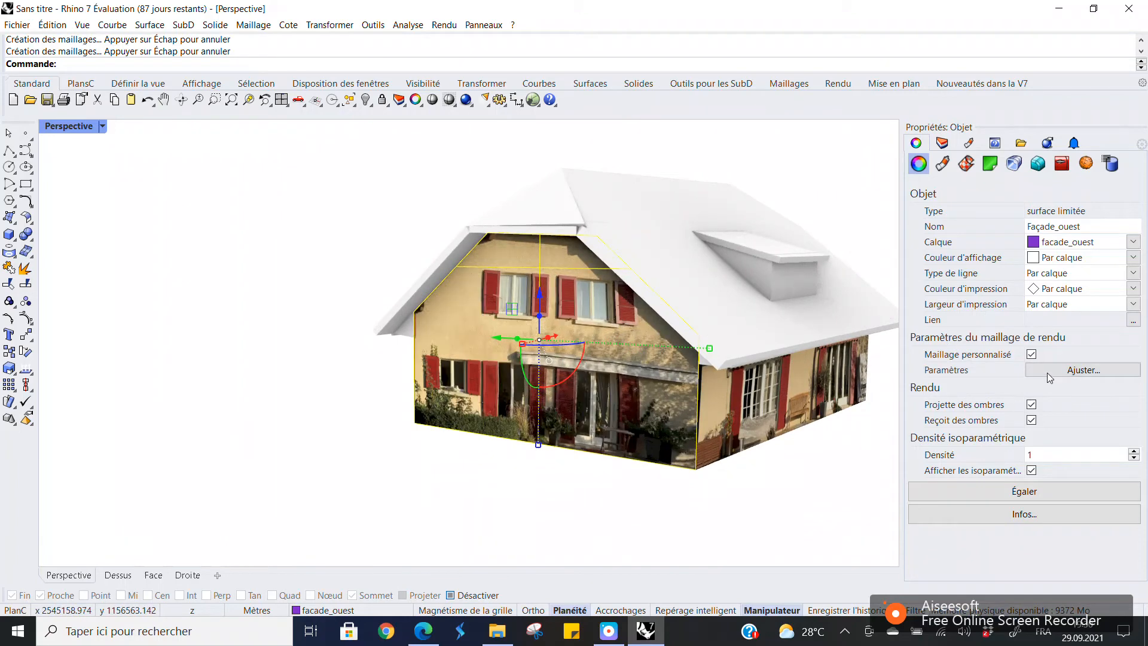
Open the west wall's detailed custom mesh settings and review the NURBS parameters from density to maximum edge length
left_click(1084, 370)
double_click(320, 171)
key("Tab")
key("Tab")
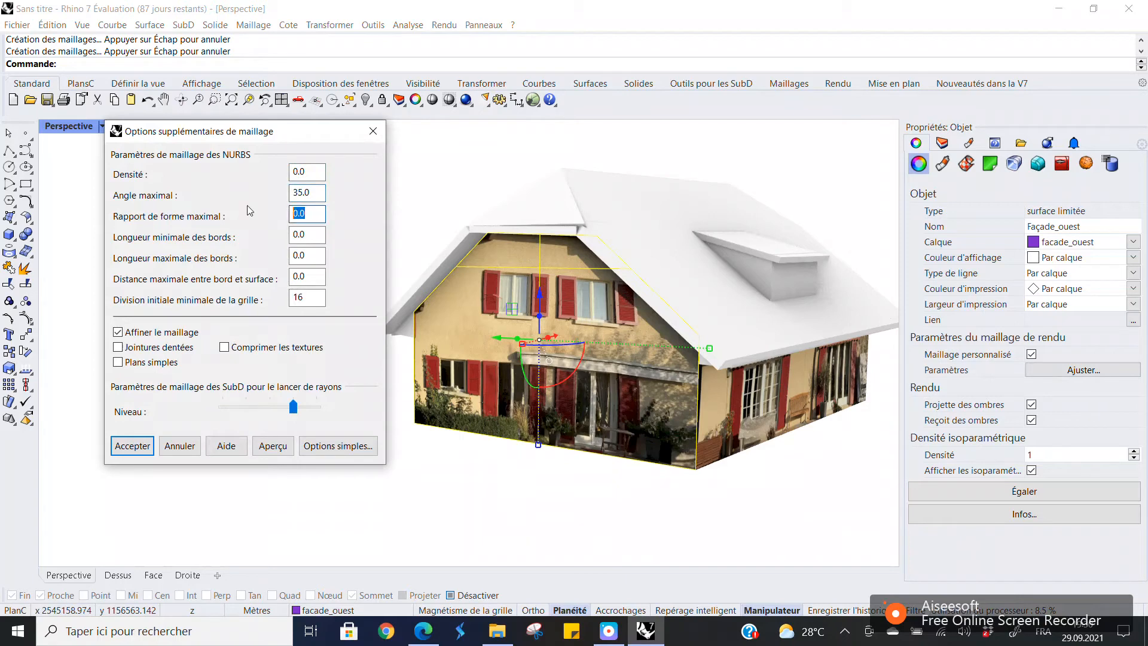
key("Tab")
key("Tab")
key("Tab")
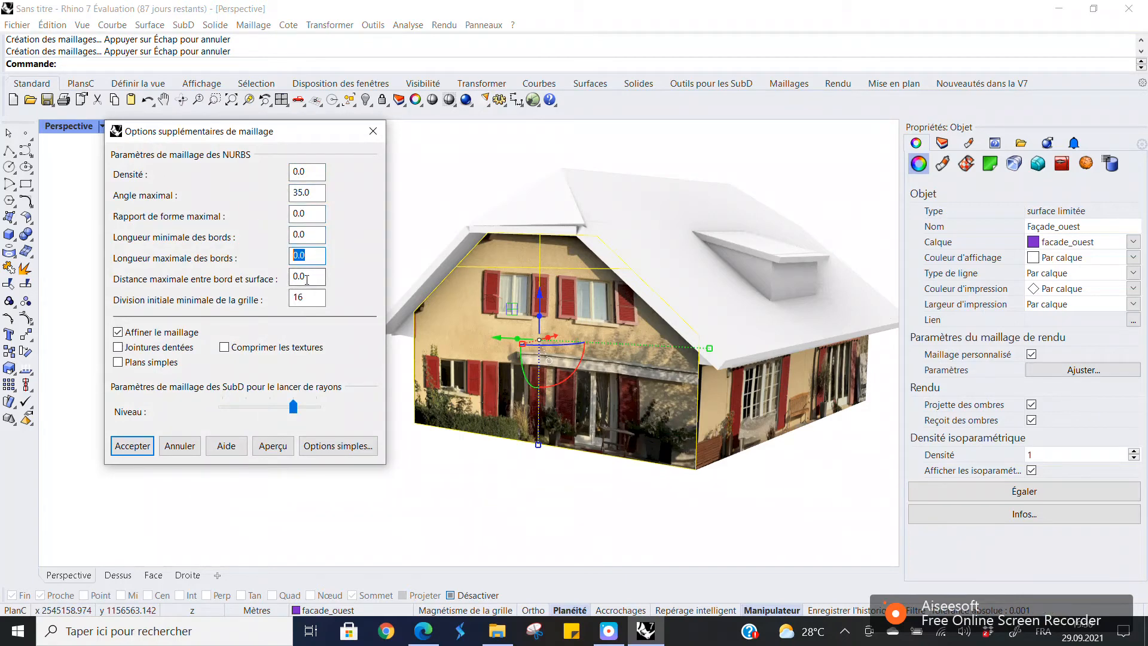
key("shift+Tab")
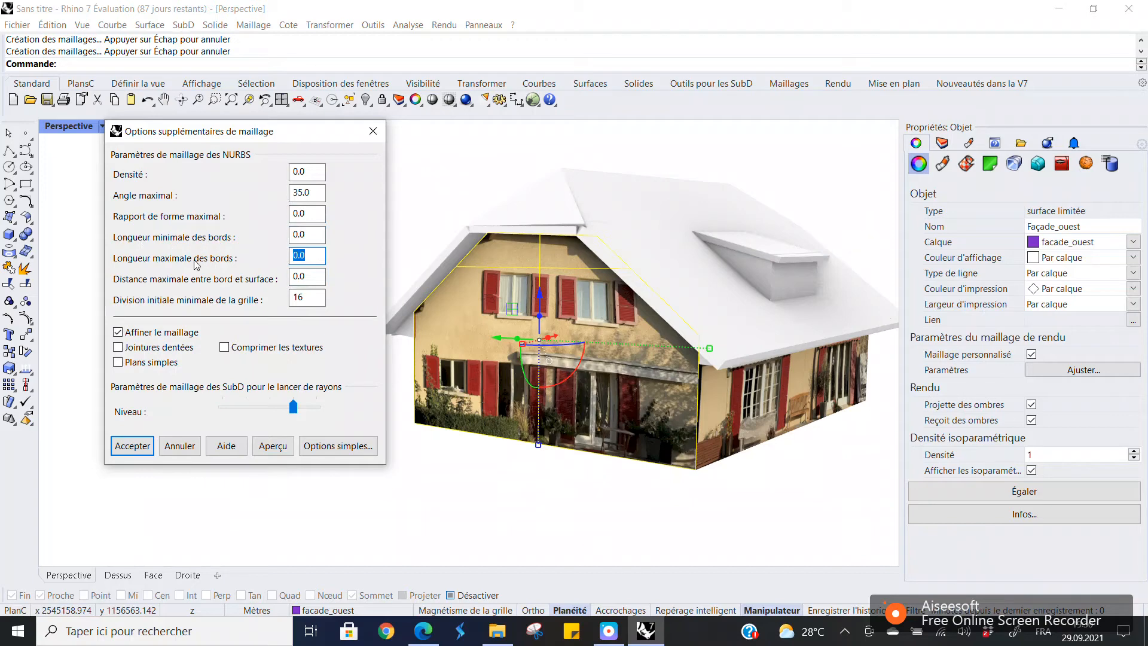
Review the mesh parameters down to the minimum initial grid division, enable Comprimer les textures and apply the settings to the west wall
left_click(306, 174)
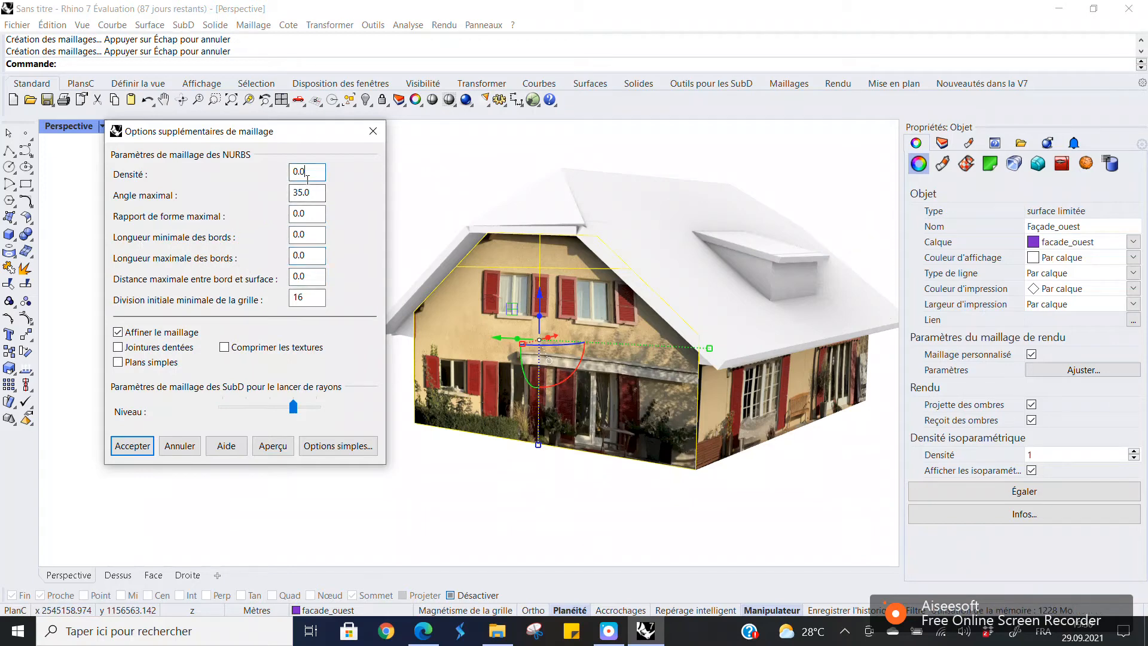
key("Tab")
key("Tab")
key("Tab")
key("Tab")
key("Tab")
key("Tab")
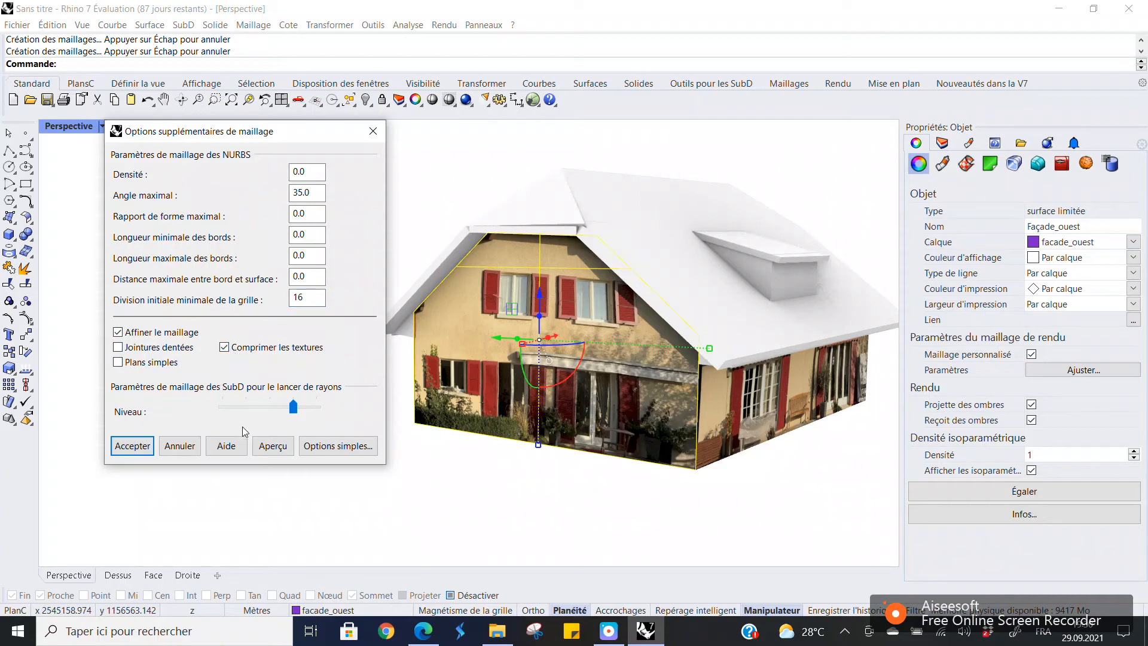
left_click(133, 446)
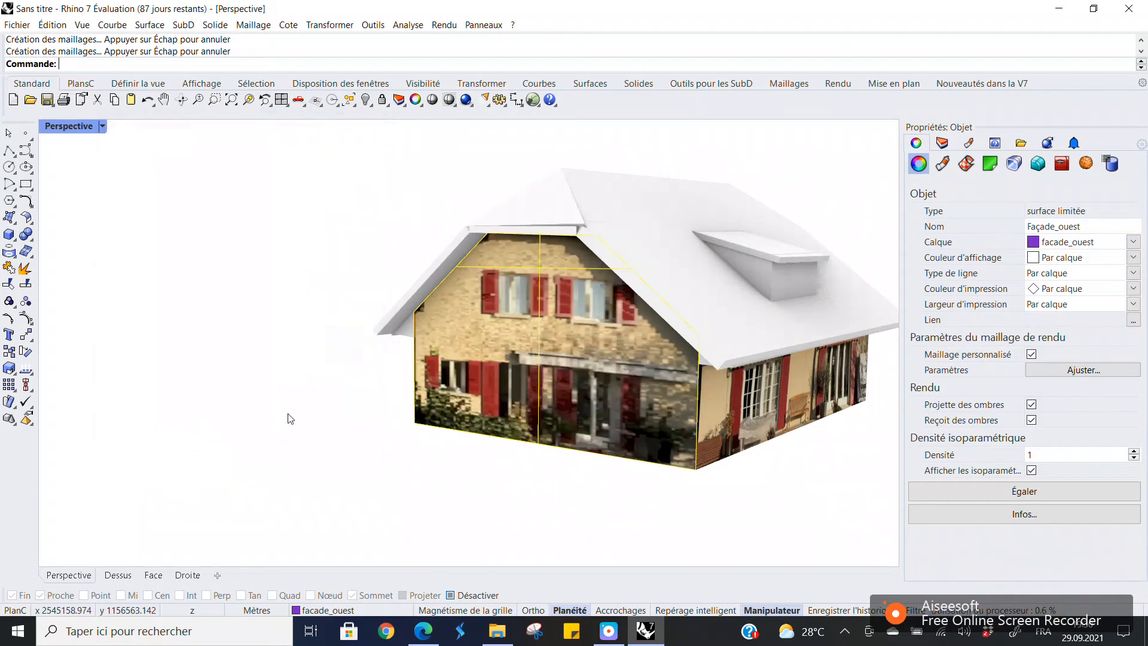
Disable Comprimer les textures in the west wall's custom mesh settings, apply them and inspect the textured facade
left_click(1074, 371)
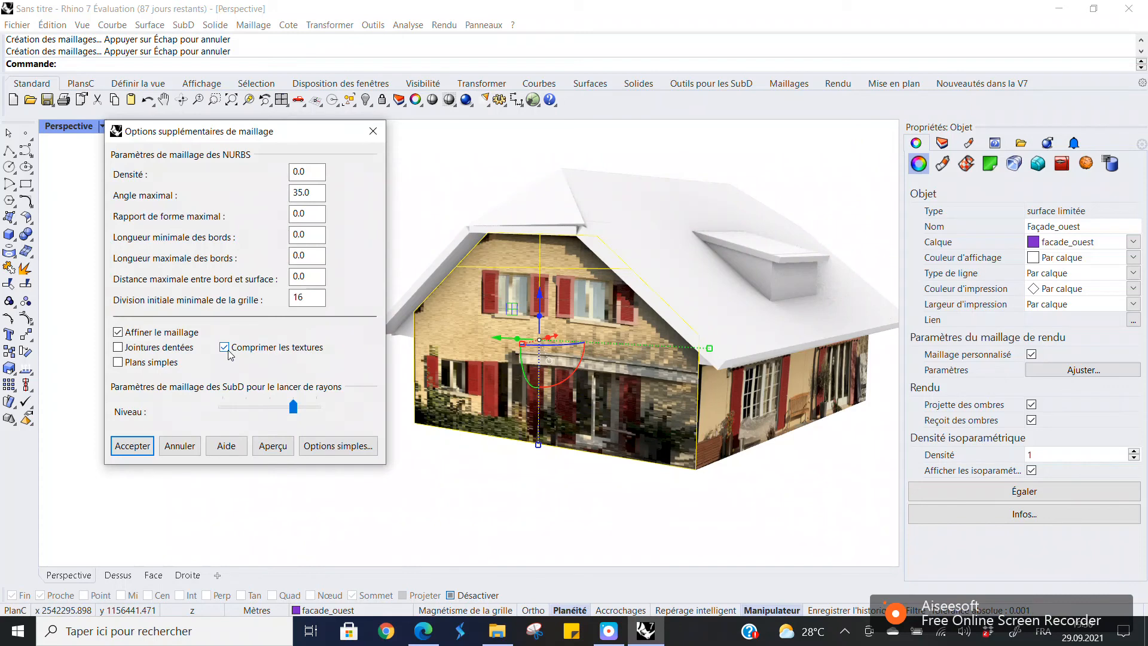
left_click(143, 452)
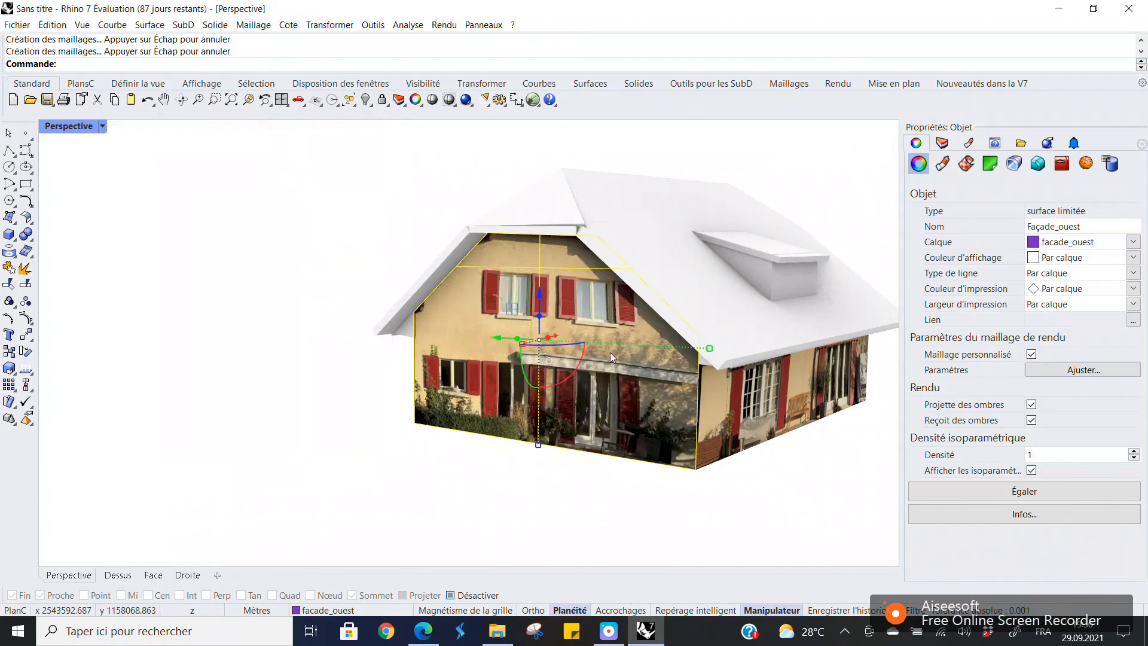
scroll(685, 362, "up", 3)
right_click_drag(685, 362, 771, 369)
right_click_drag(589, 363, 626, 365)
scroll(627, 366, "down", 5)
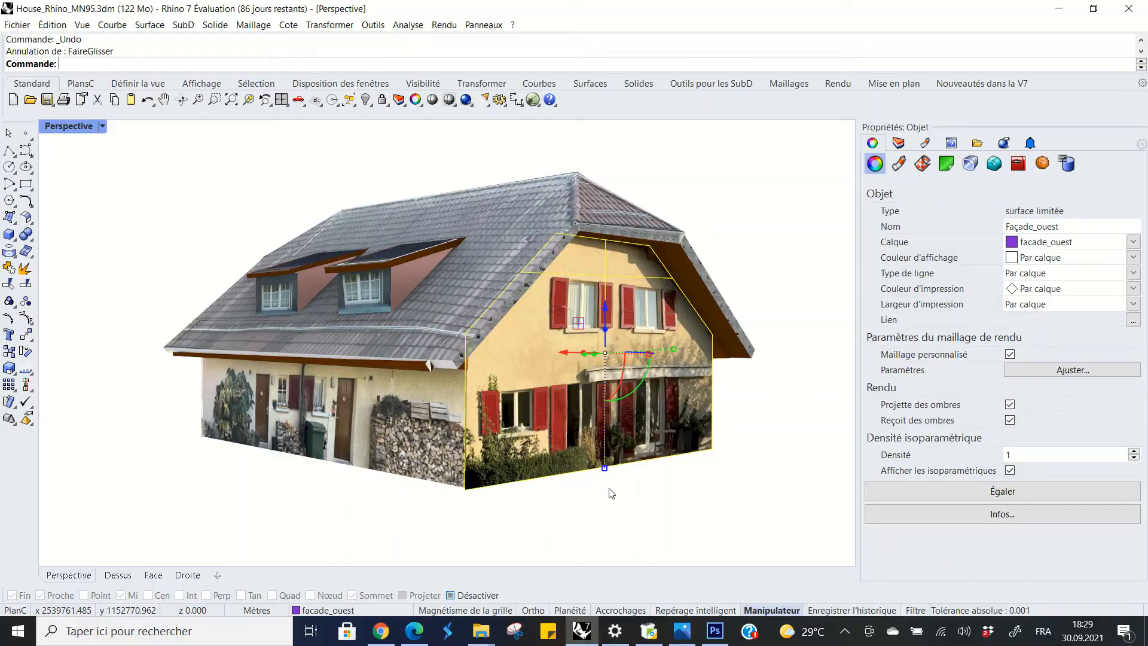
Deselect the west wall and examine the fully textured house's facades, roof and dormers from several sides
left_click(733, 441)
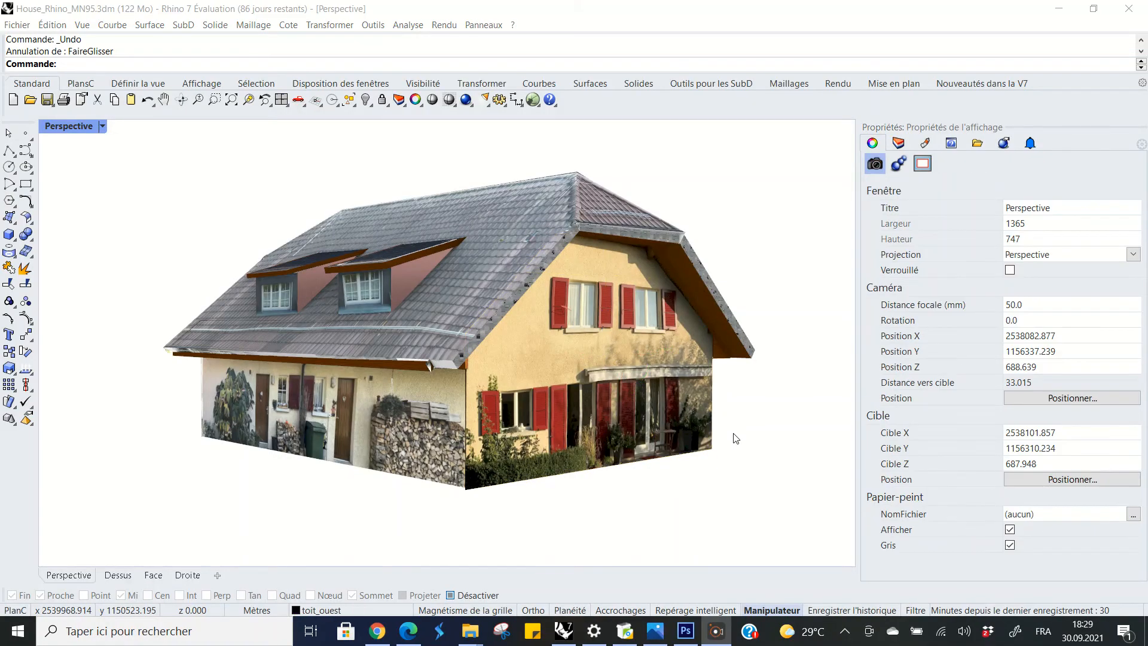
right_click_drag(740, 438, 658, 376)
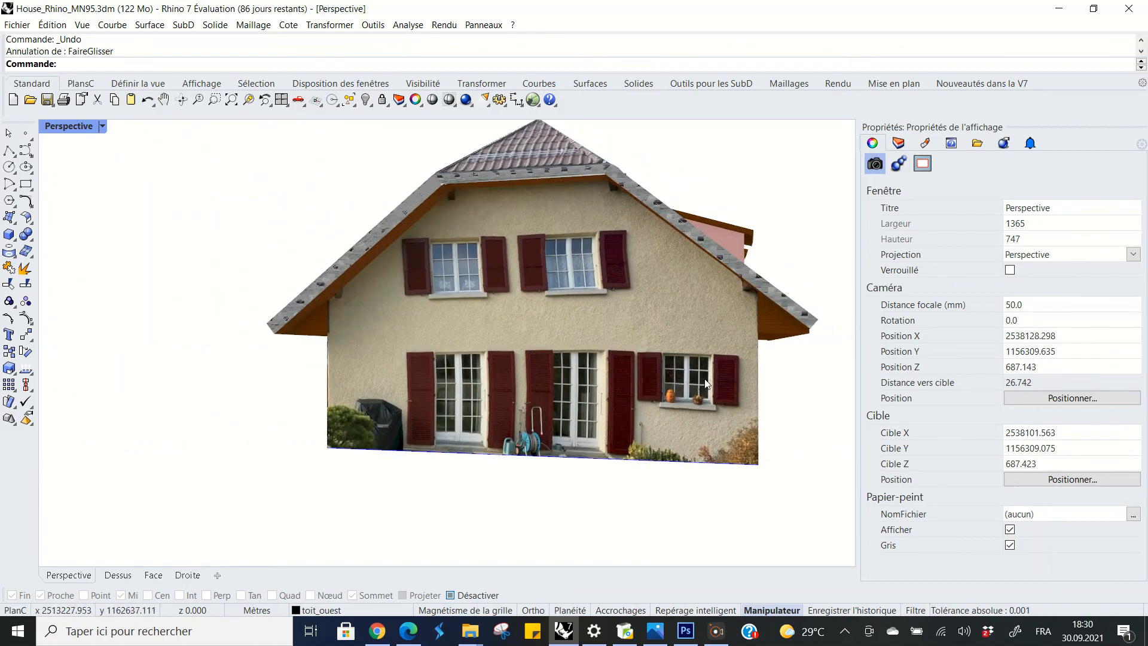
key("F10")
right_click_drag(756, 392, 706, 388)
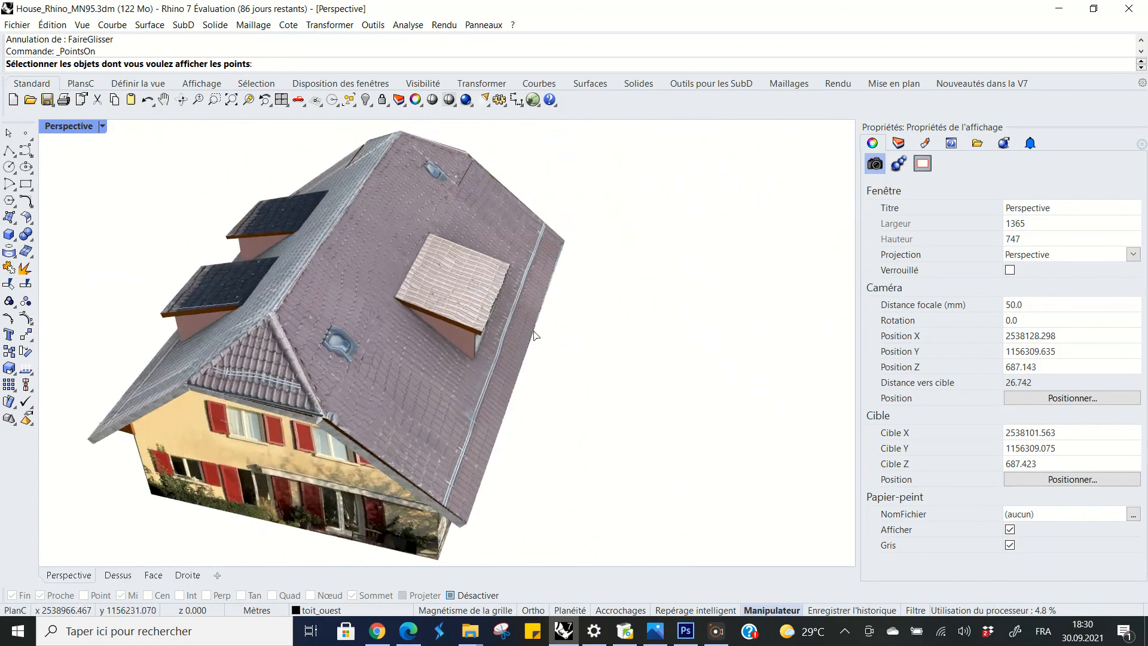